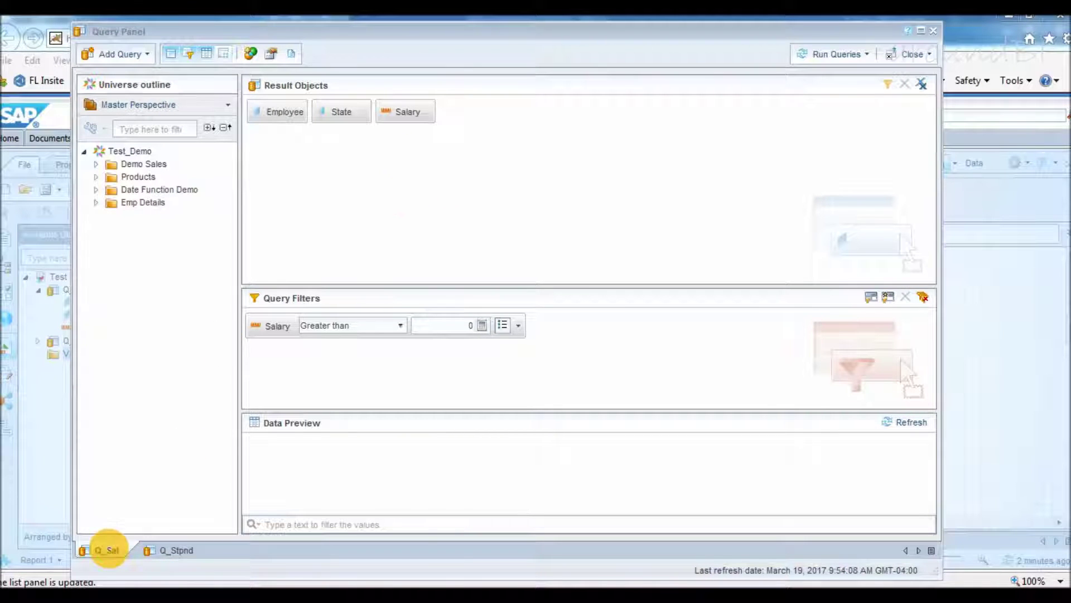
# Step: Review the Q_Stpnd query definition, then run both the Q_Sal and Q_Stpnd queries
pyautogui.click(154, 551)
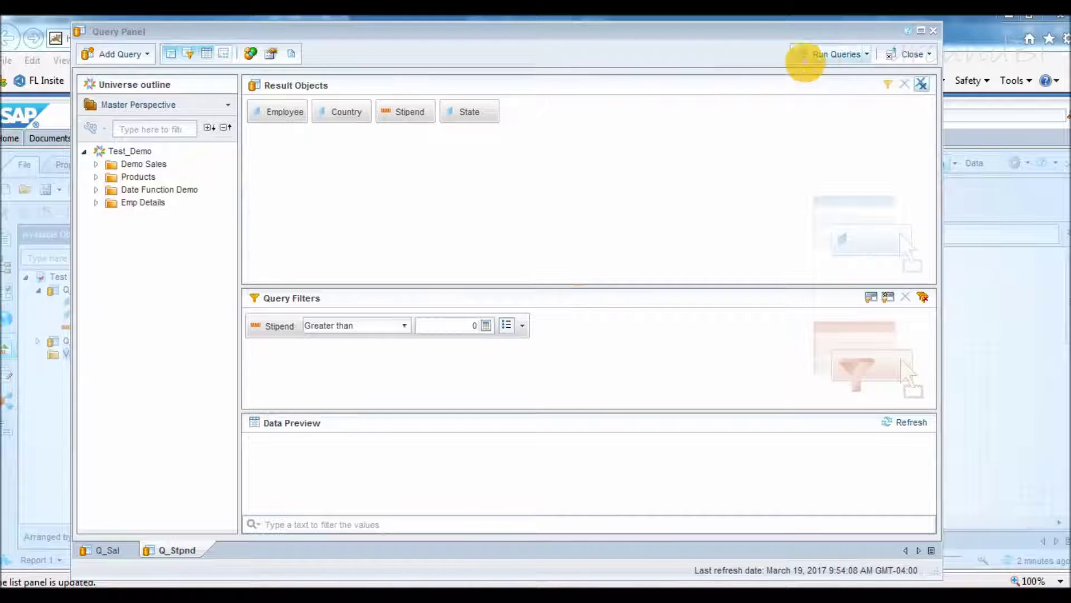
pyautogui.click(821, 54)
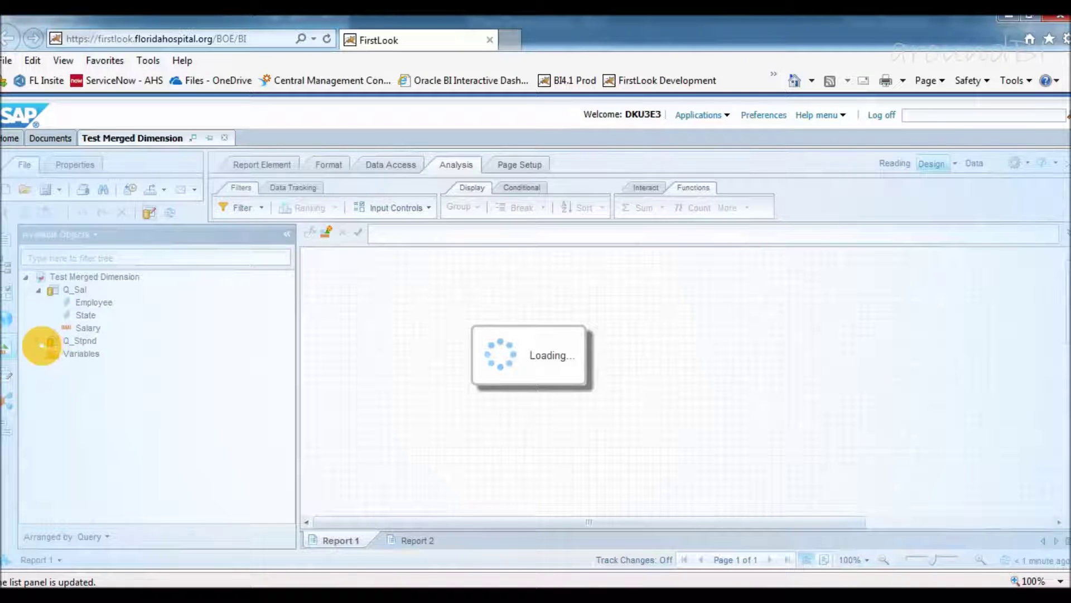
# Step: Build a Q_Sal Employee/Salary table and add a Q_Stpnd Stipend column showing 289 per row
pyautogui.click(39, 341)
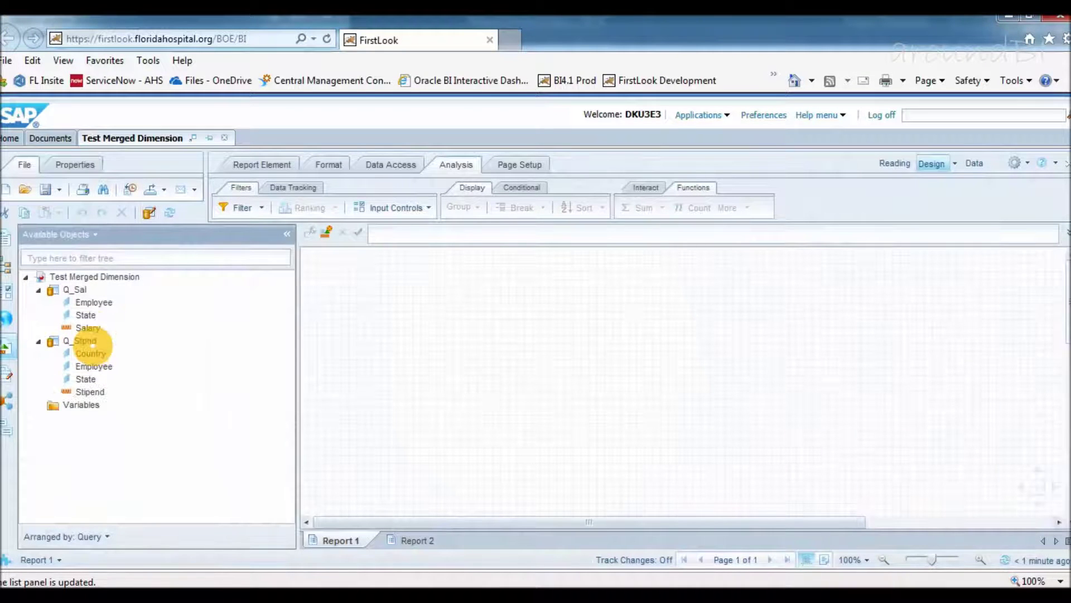
pyautogui.click(92, 303)
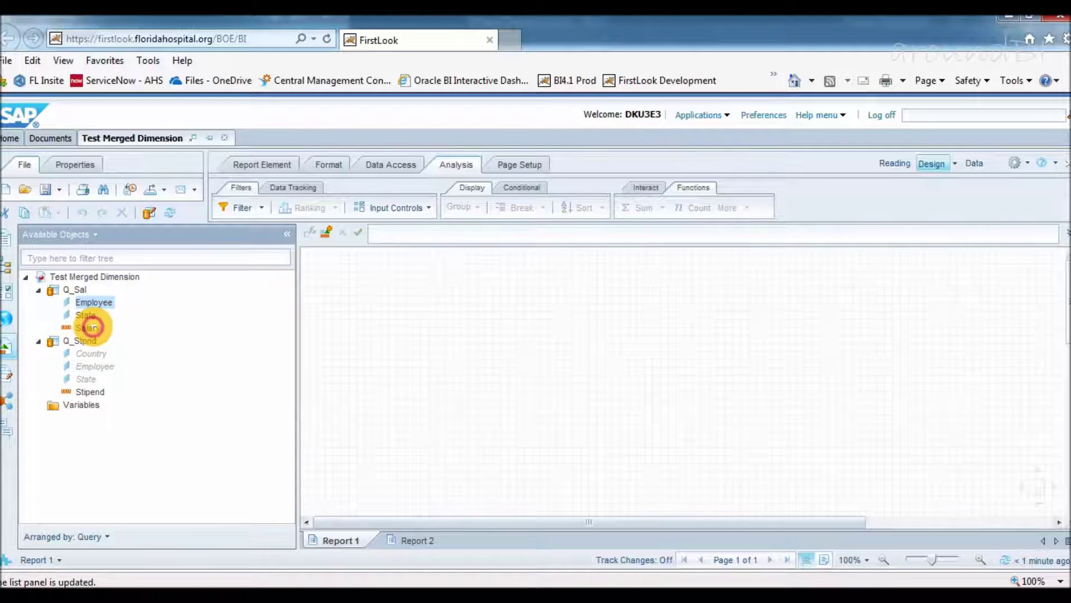
pyautogui.keyDown('ctrl'); pyautogui.click(89, 328); pyautogui.keyUp('ctrl')
pyautogui.moveTo(101, 301); pyautogui.dragTo(329, 299)
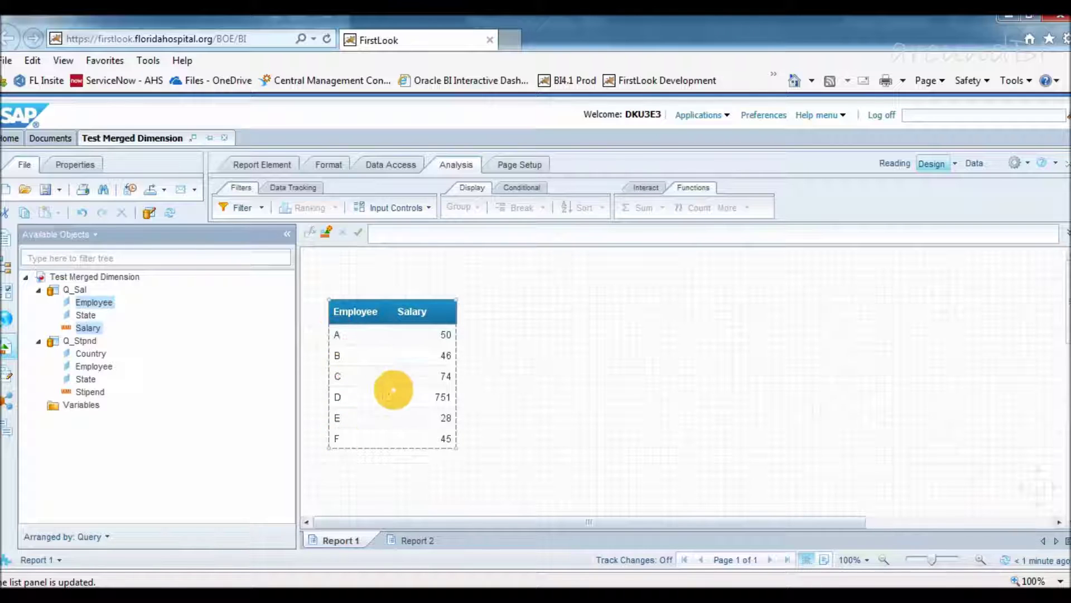
pyautogui.click(316, 416)
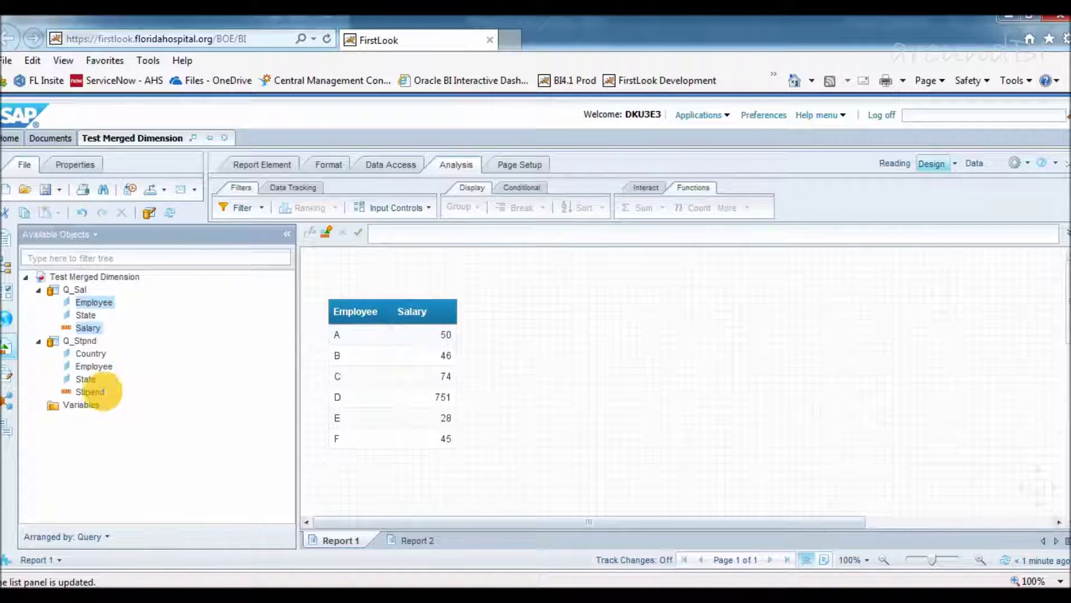
pyautogui.click(100, 391)
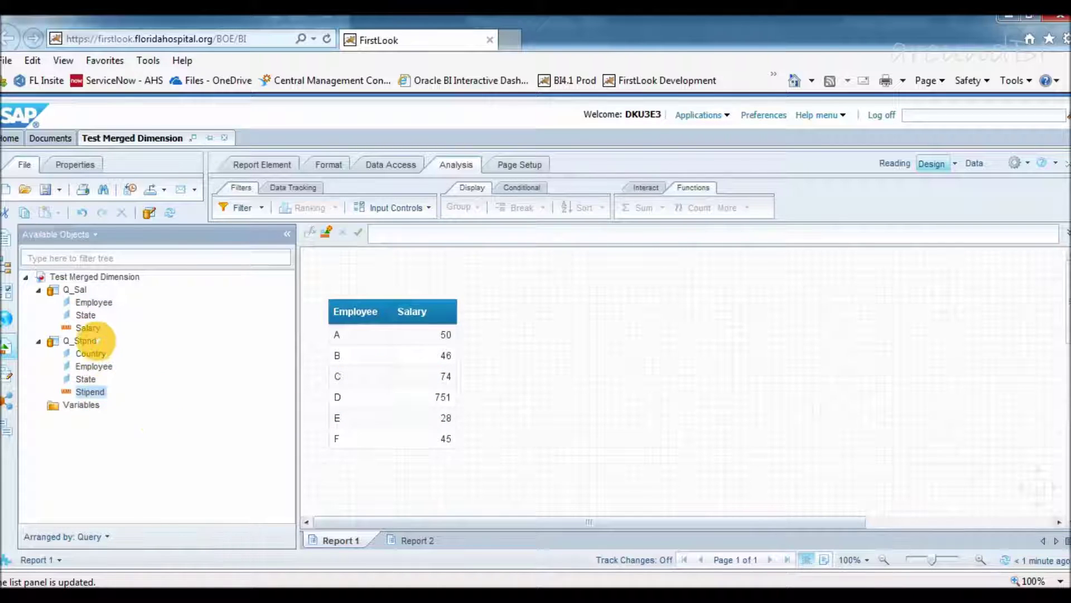
pyautogui.moveTo(94, 392); pyautogui.dragTo(450, 359)
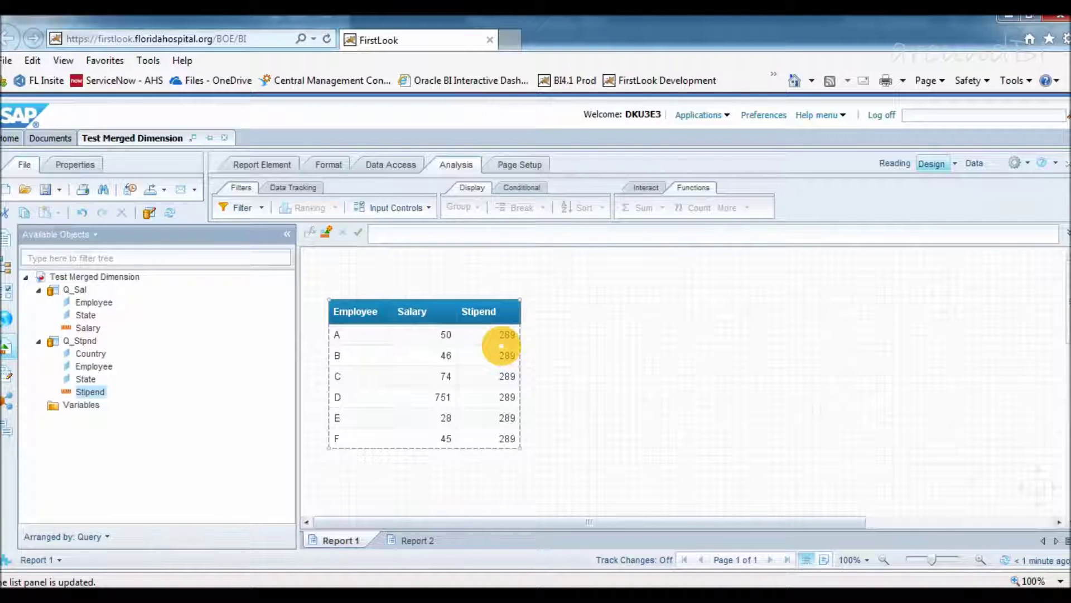
# Step: Add a second table of Q_Stpnd's Employee and Stipend, listing employees D–H
pyautogui.click(93, 366)
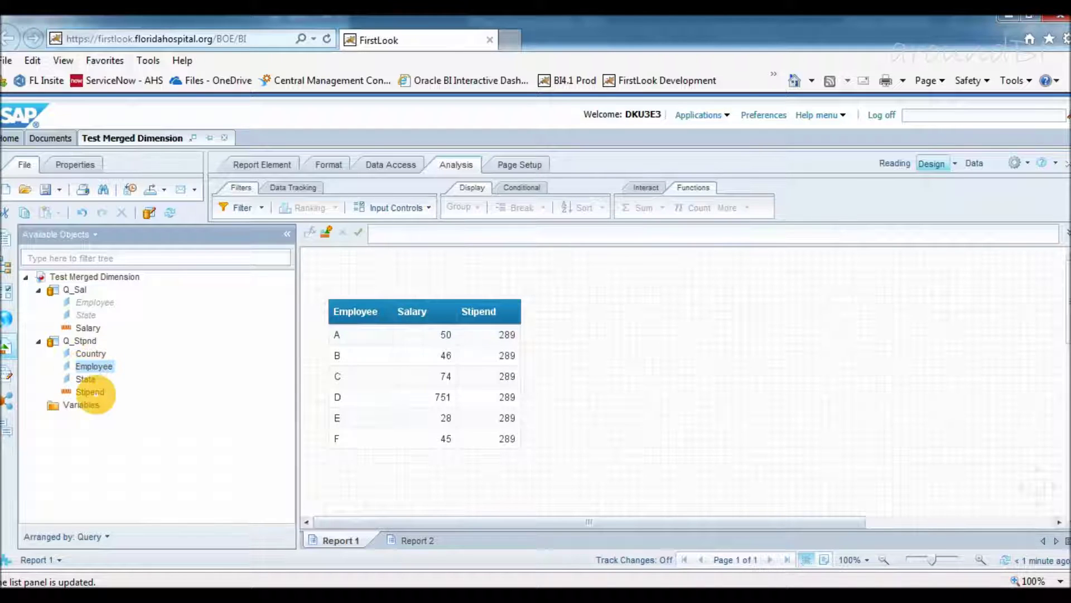
pyautogui.keyDown('ctrl'); pyautogui.click(93, 391); pyautogui.keyUp('ctrl')
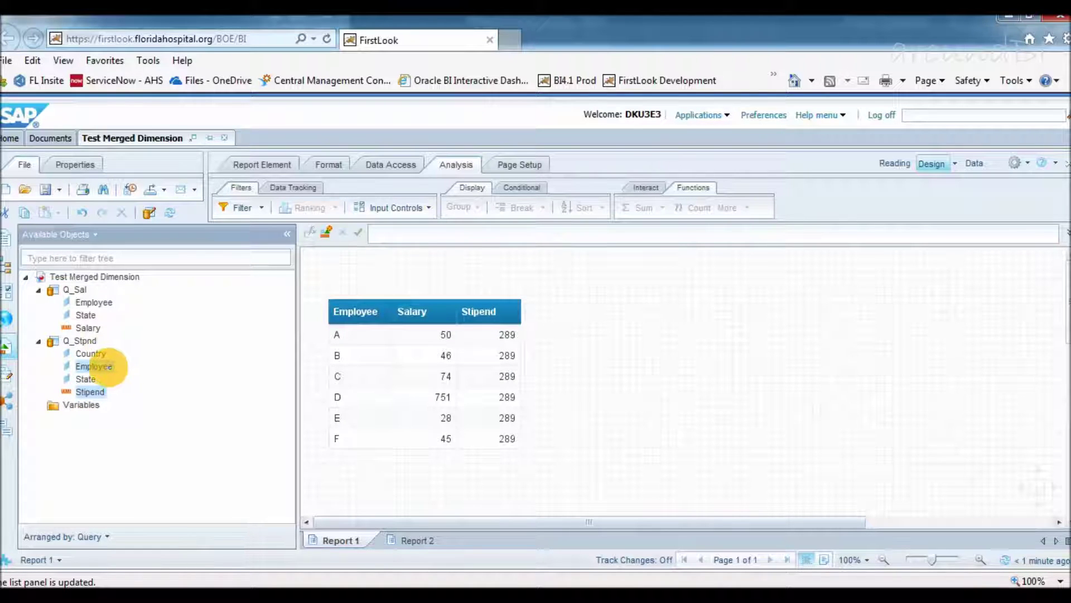
pyautogui.moveTo(108, 366); pyautogui.dragTo(568, 308)
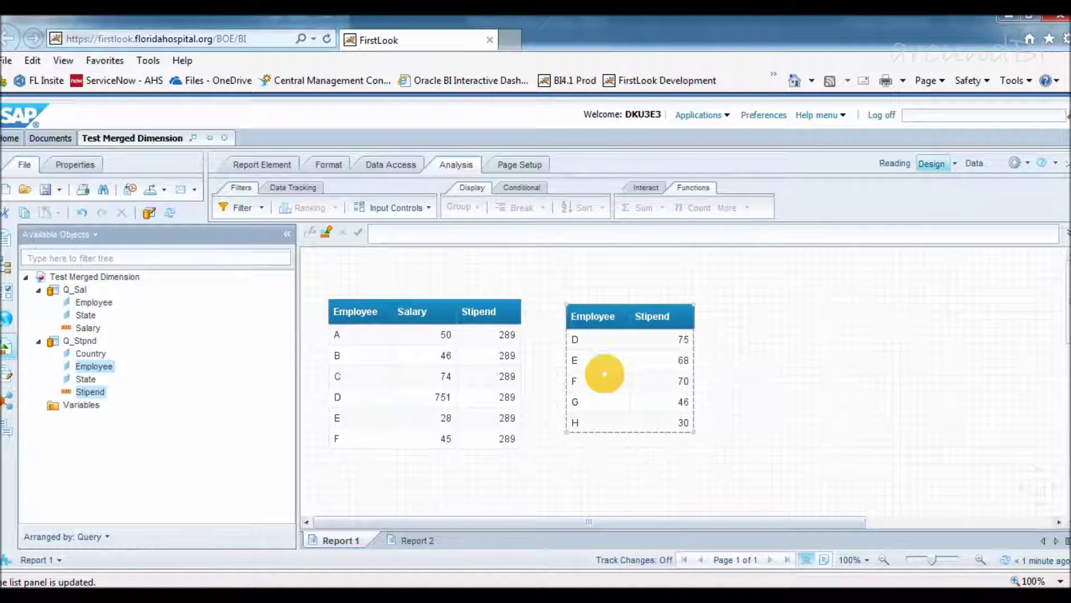
# Step: Add a Sum total of 289 under the second table's Stipend column and inspect its formula
pyautogui.click(652, 381)
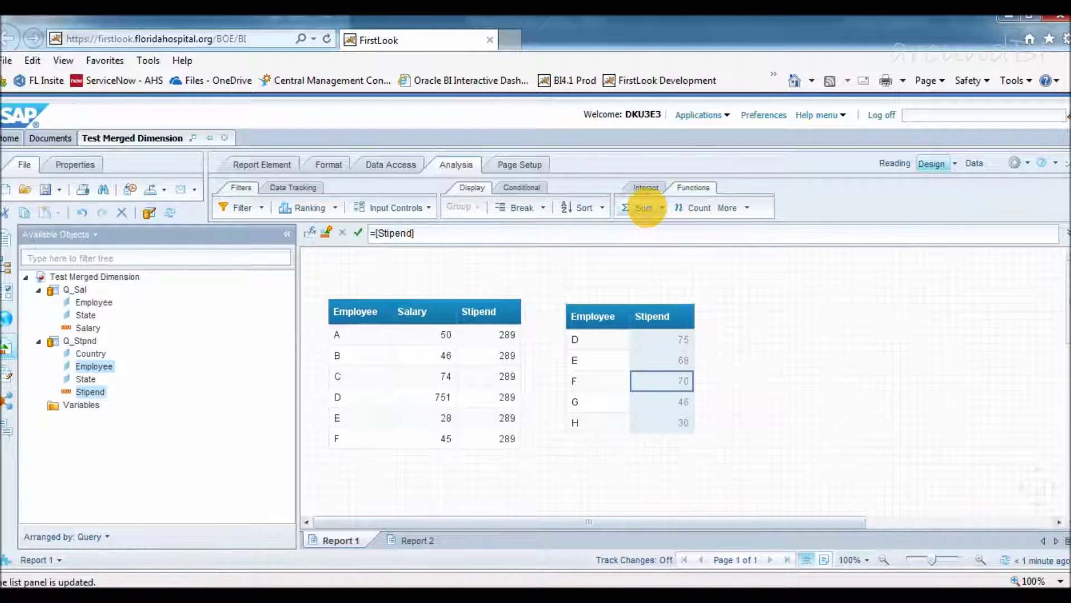
pyautogui.click(640, 207)
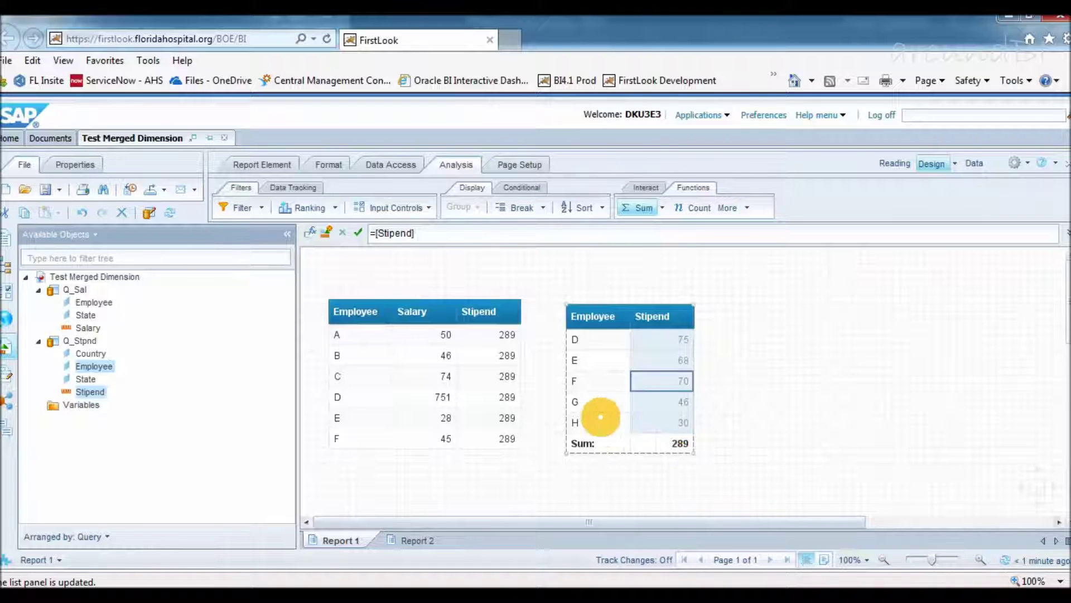
pyautogui.click(592, 402)
pyautogui.click(592, 419)
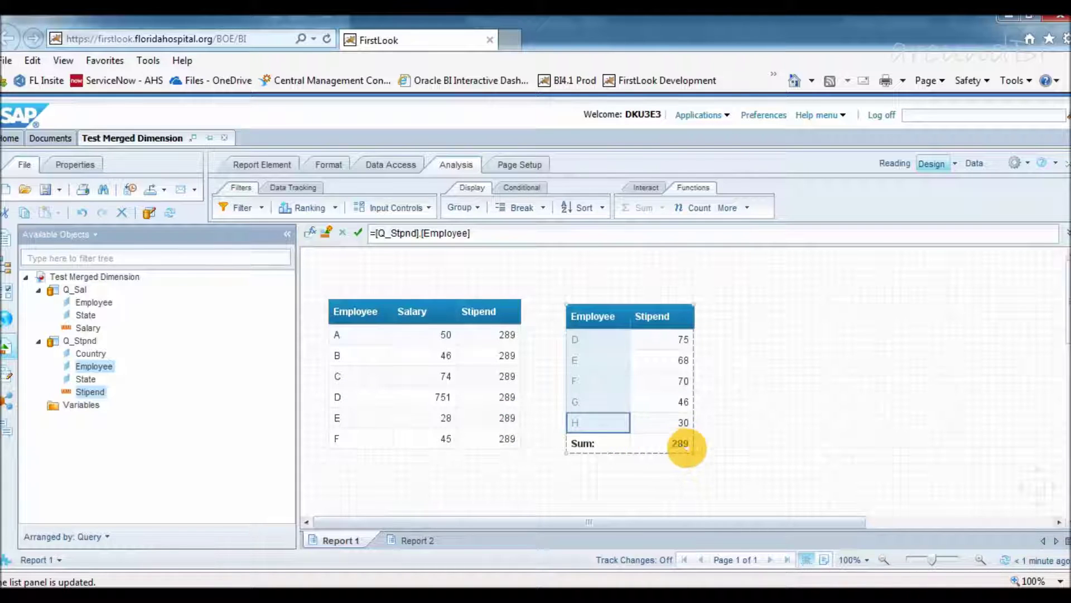
pyautogui.click(680, 443)
pyautogui.click(674, 424)
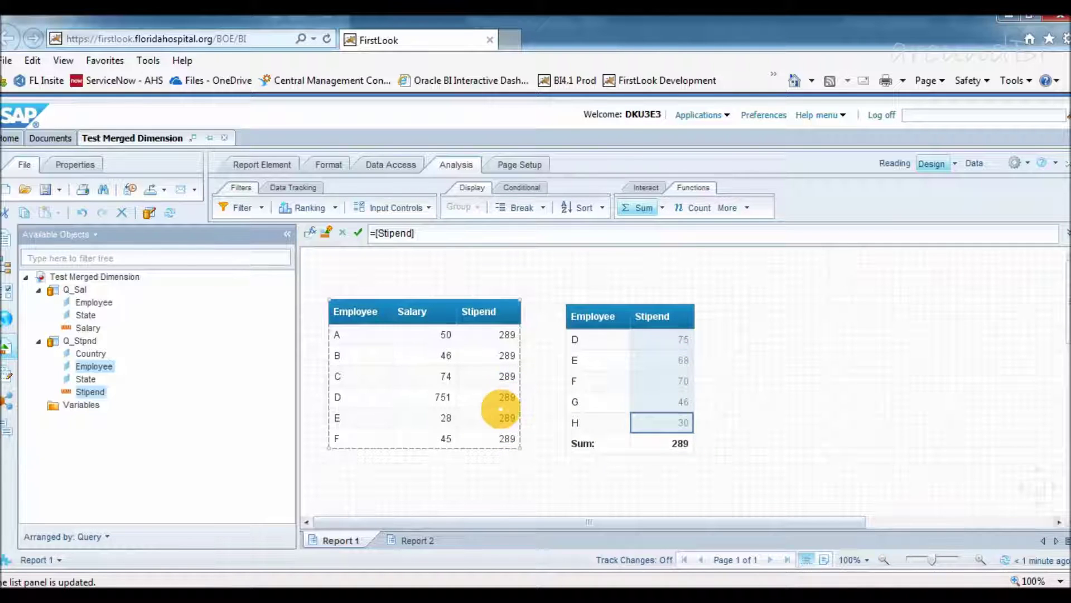
# Step: Try dropping Q_Stpnd's Country onto the first table, then abandon the incompatible drop
pyautogui.click(103, 352)
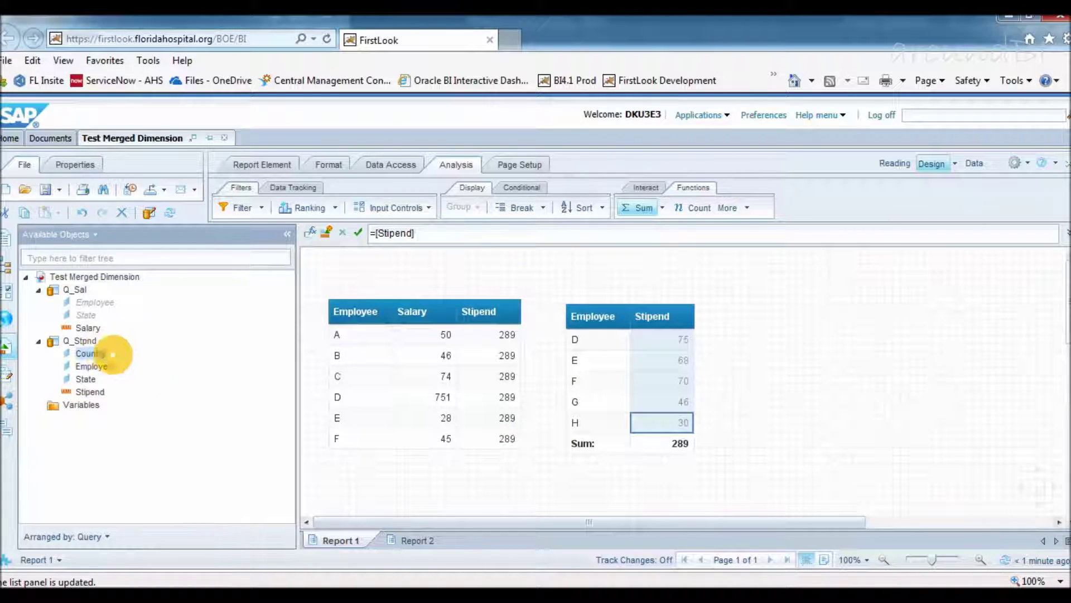
pyautogui.moveTo(113, 353); pyautogui.dragTo(392, 336)
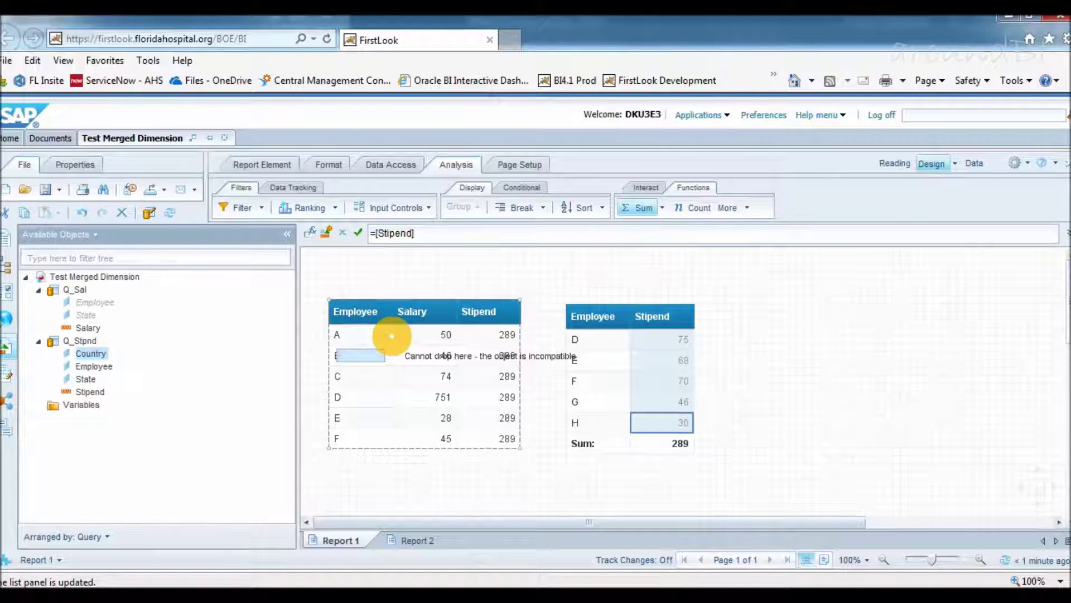
pyautogui.moveTo(392, 335); pyautogui.dragTo(205, 336)
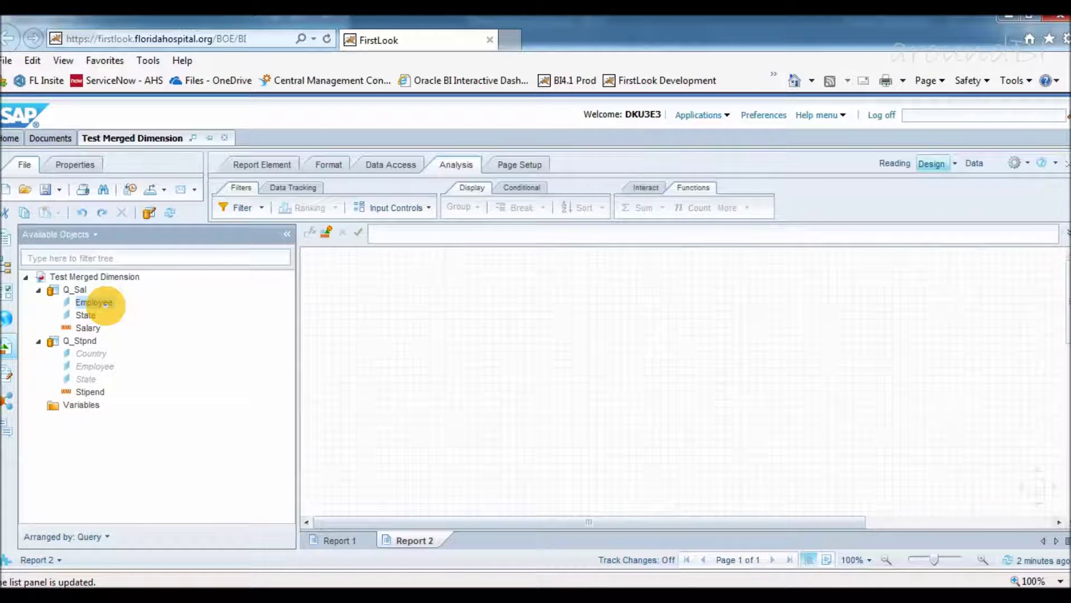
# Step: Select the Q_Sal and Q_Stpnd Employee objects and show the Data Access tools with Merge
pyautogui.click(95, 303)
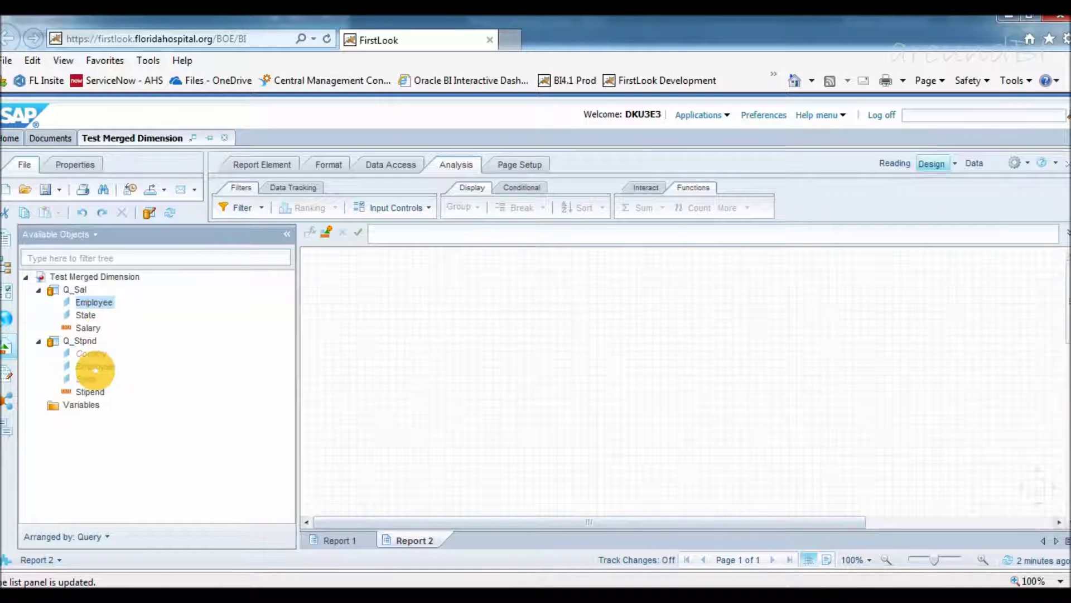
pyautogui.click(97, 366)
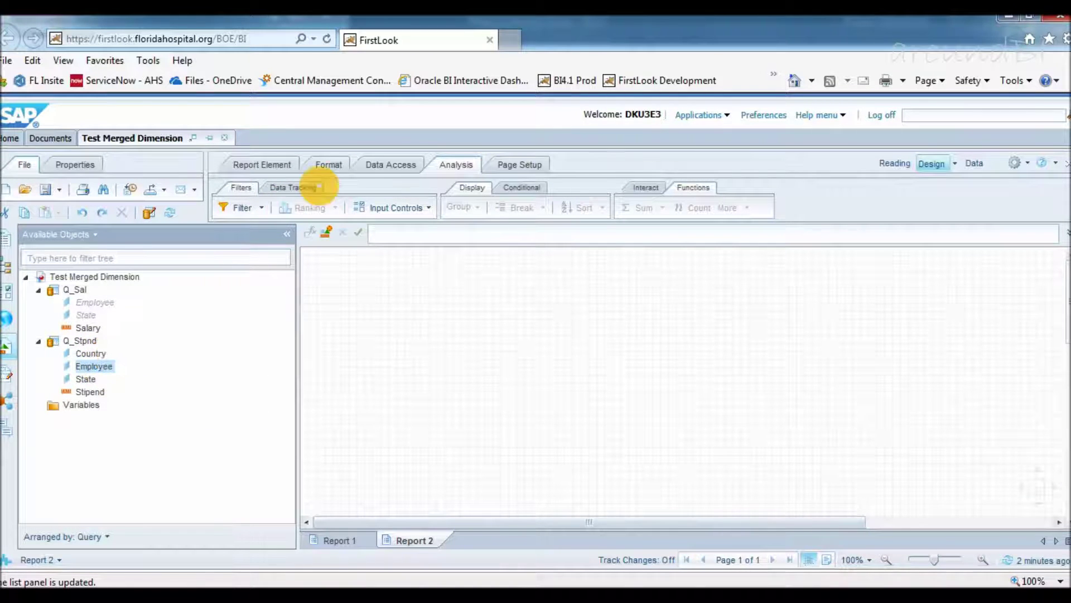
pyautogui.click(379, 165)
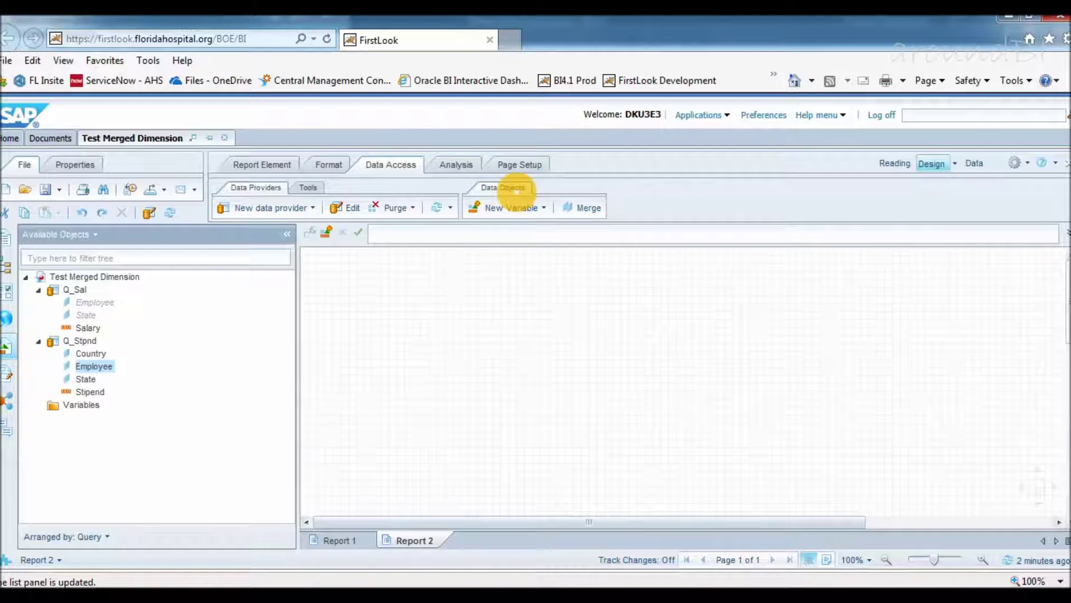
# Step: Merge Q_Sal's and Q_Stpnd's Employee into one Employee dimension under Merged Dimensions
pyautogui.click(582, 207)
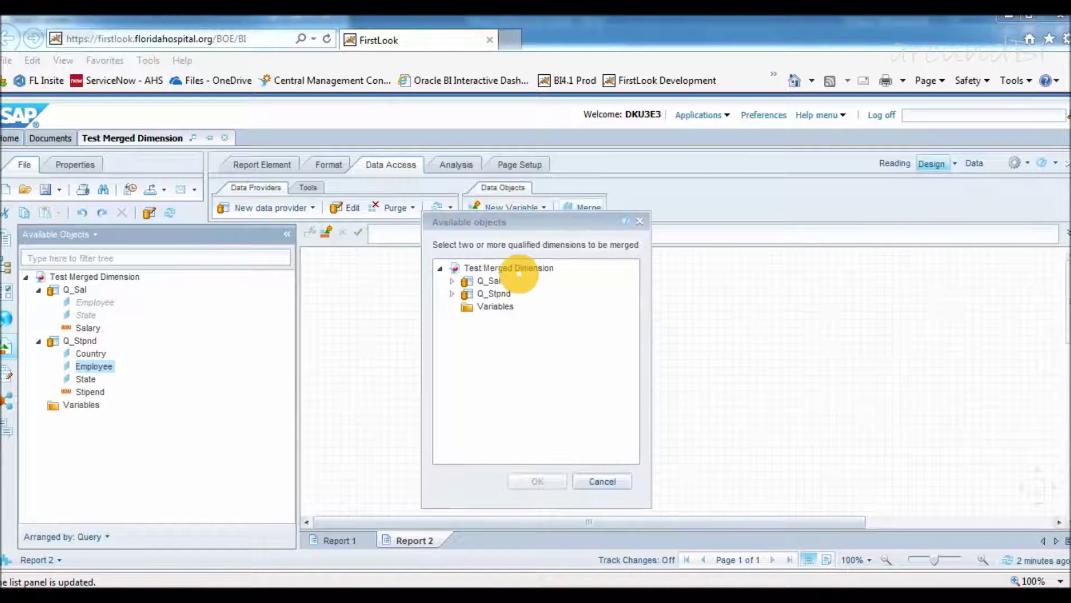
pyautogui.click(452, 280)
pyautogui.click(451, 333)
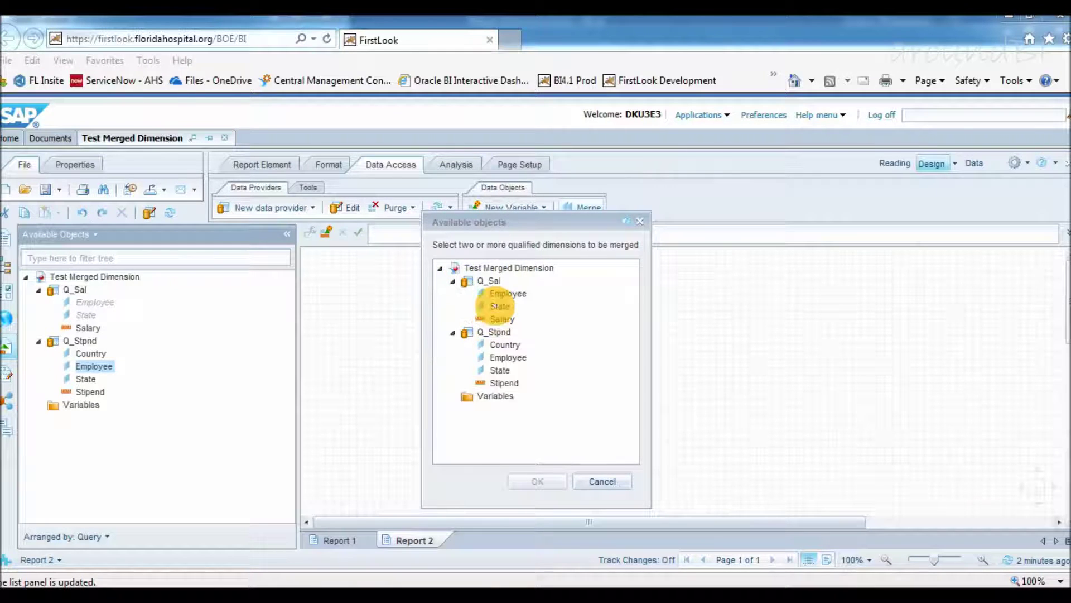
pyautogui.click(505, 293)
pyautogui.click(507, 358)
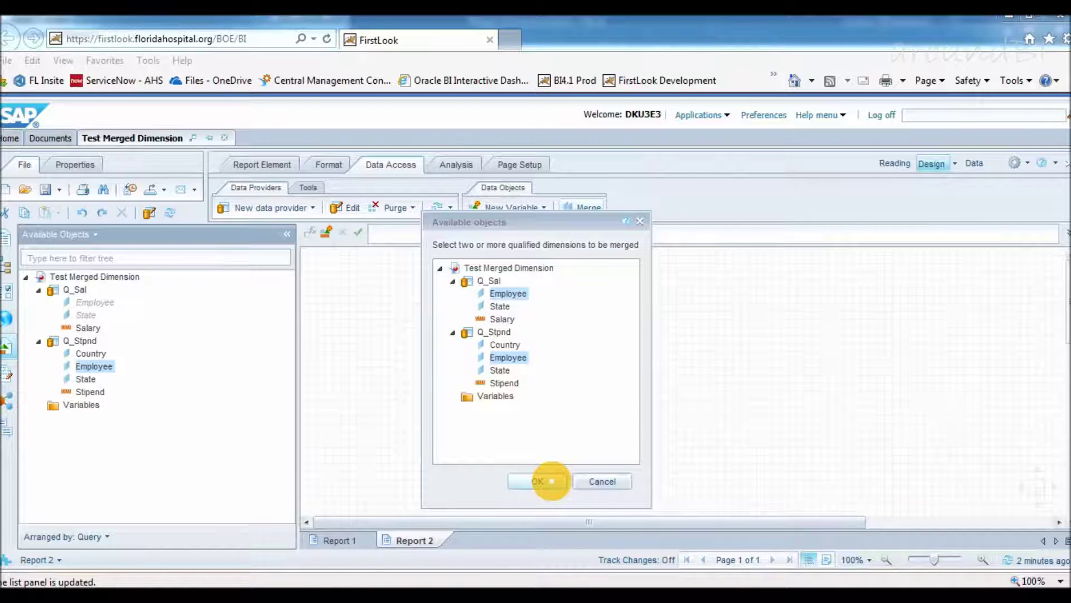
pyautogui.click(546, 481)
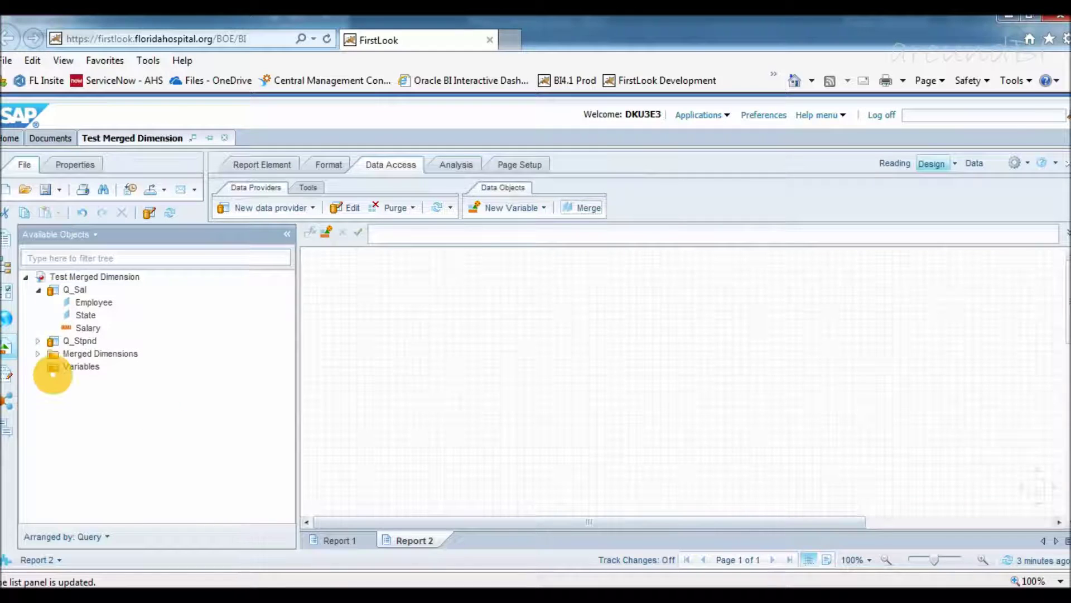
pyautogui.click(40, 353)
pyautogui.click(52, 367)
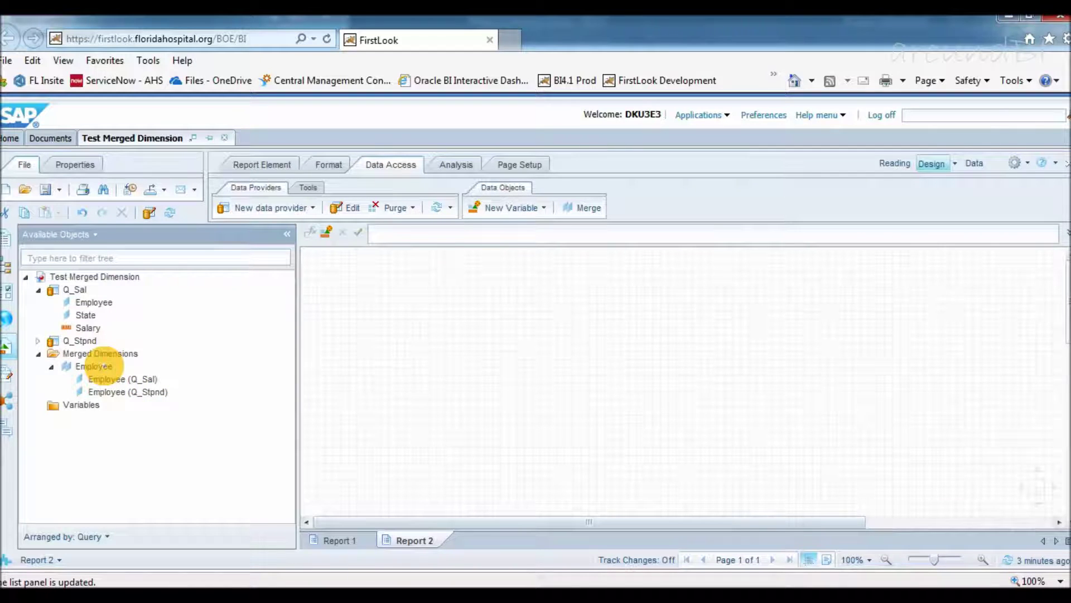
pyautogui.rightClick(104, 366)
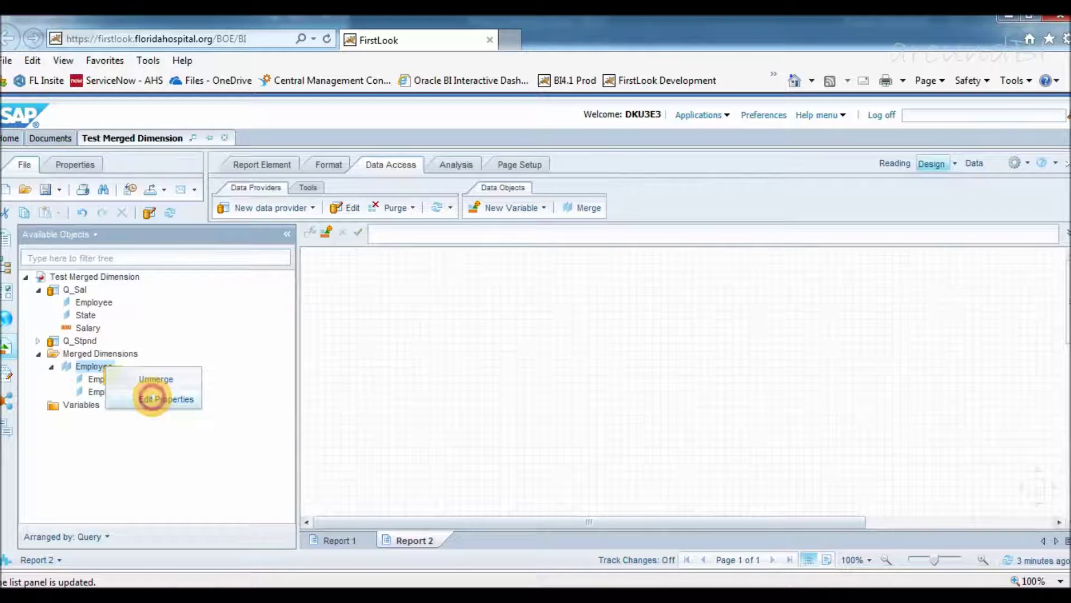
# Step: In Edit Properties, replace the merged dimension name 'Employee' with 'Emp Merged'
pyautogui.click(151, 399)
pyautogui.click(482, 336)
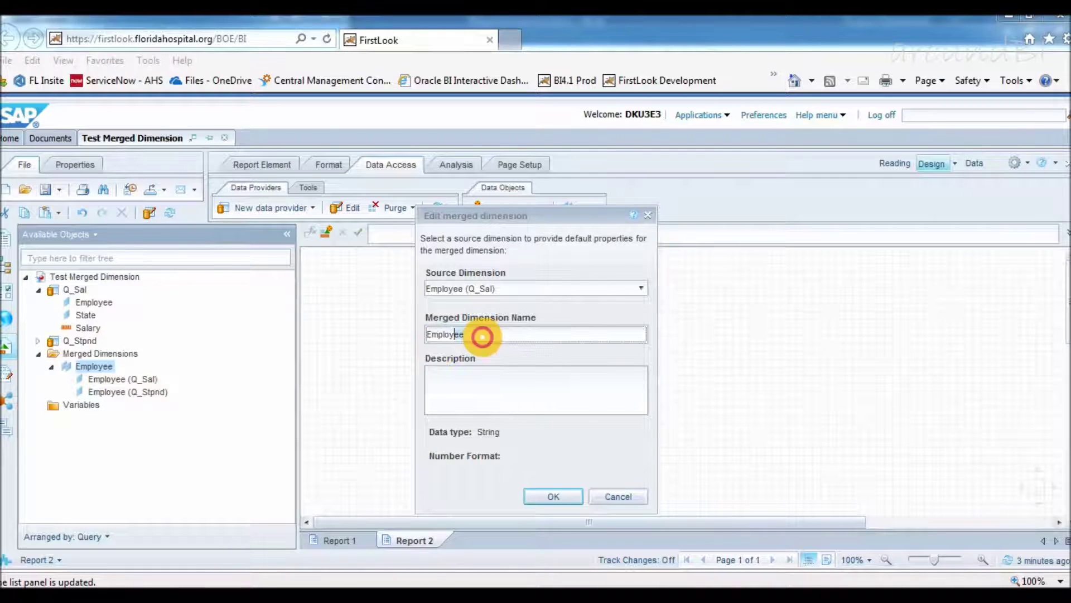
pyautogui.moveTo(482, 336); pyautogui.dragTo(370, 337)
pyautogui.write('Emp Merged')
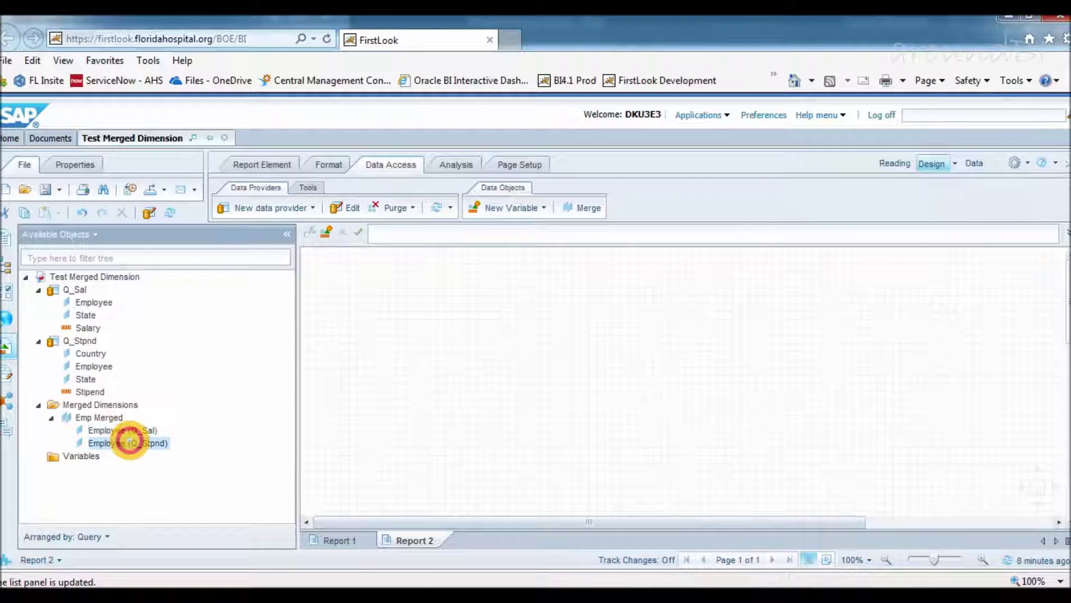
# Step: Place Emp Merged (A–H), Q_Sal Employee (A–F) and Q_Stpnd Employee (D–H) tables on Report 2
pyautogui.click(109, 417)
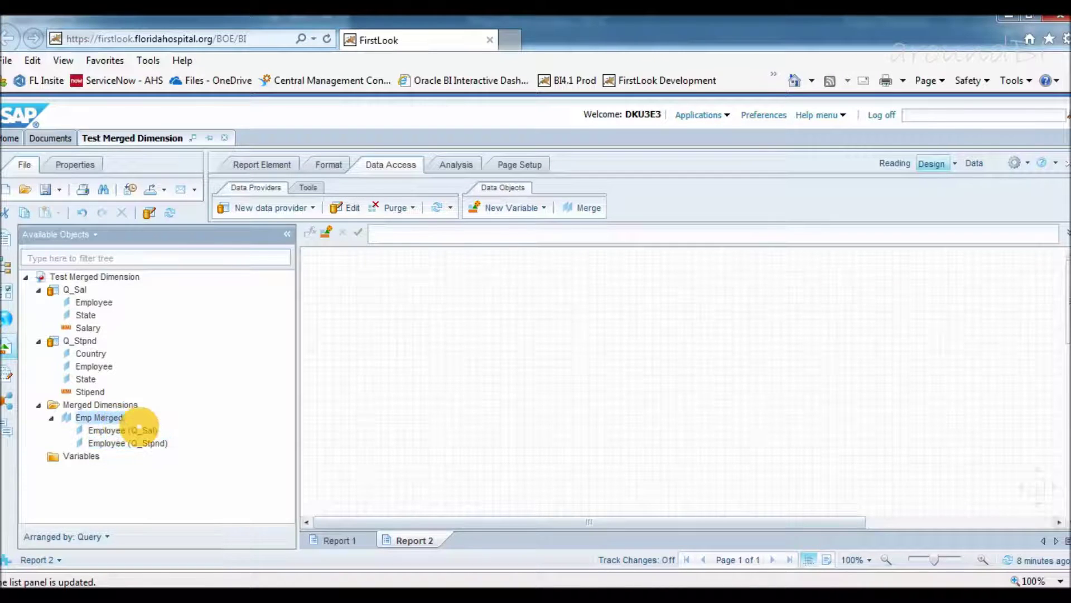
pyautogui.moveTo(98, 417); pyautogui.dragTo(310, 310)
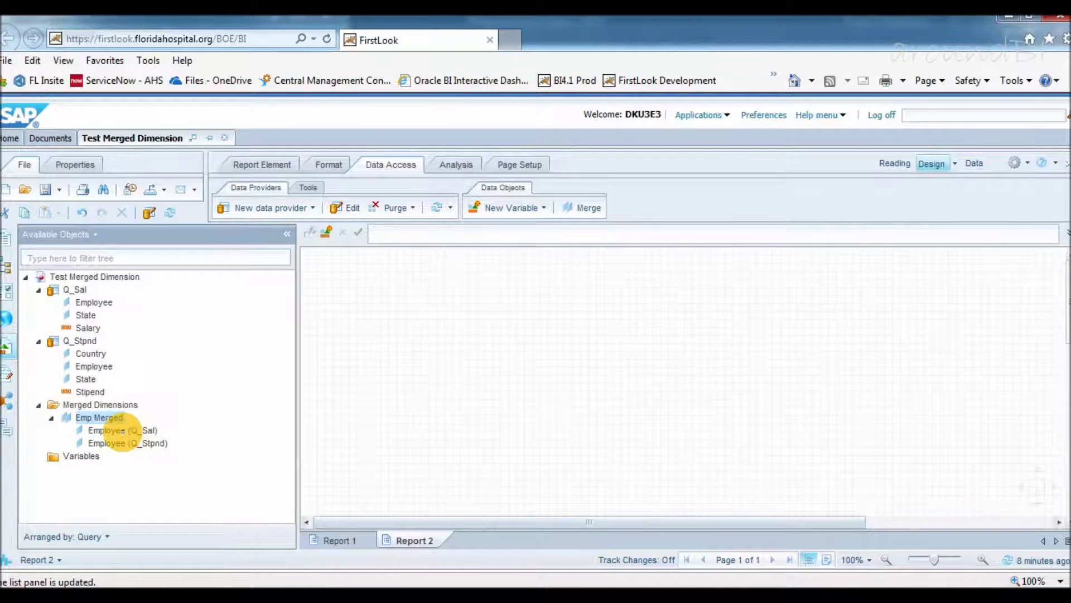
pyautogui.moveTo(97, 430); pyautogui.dragTo(415, 308)
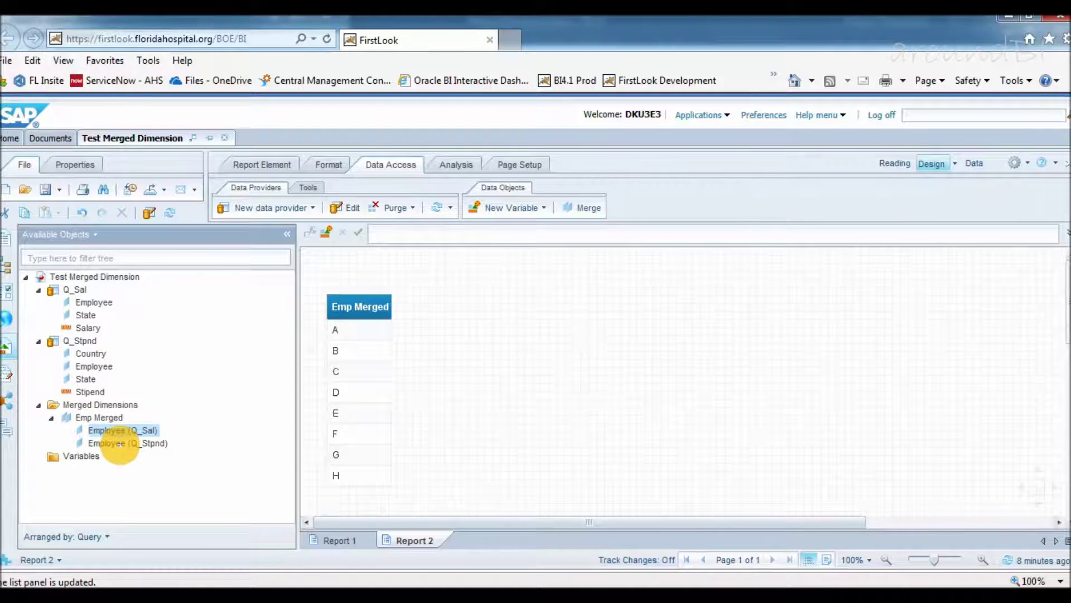
pyautogui.moveTo(119, 443); pyautogui.dragTo(517, 334)
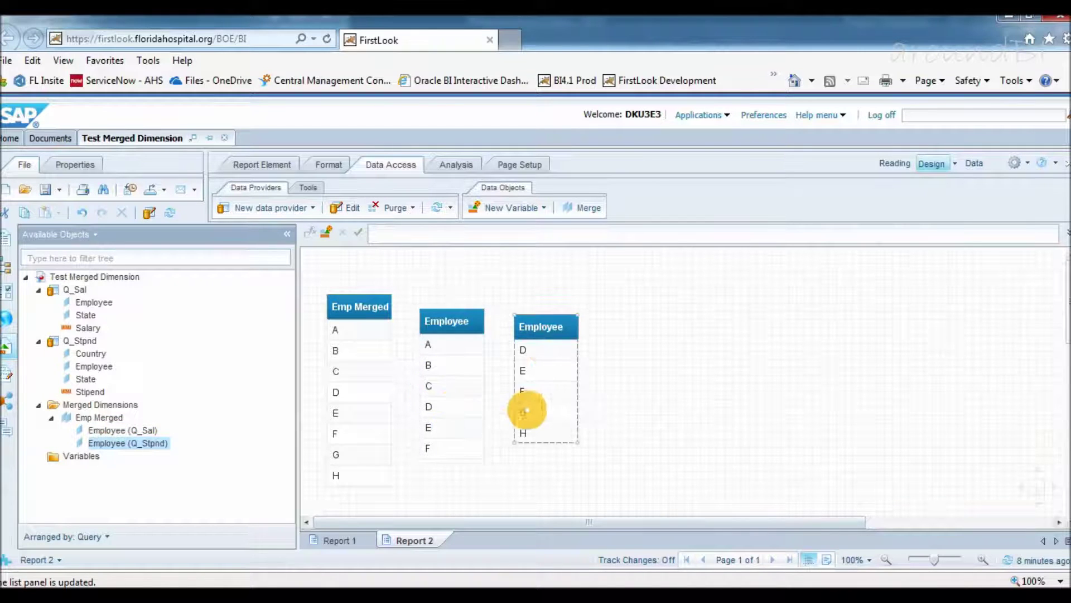
# Step: Create a table of Emp Merged, Salary and Stipend covering employees A–H
pyautogui.click(443, 360)
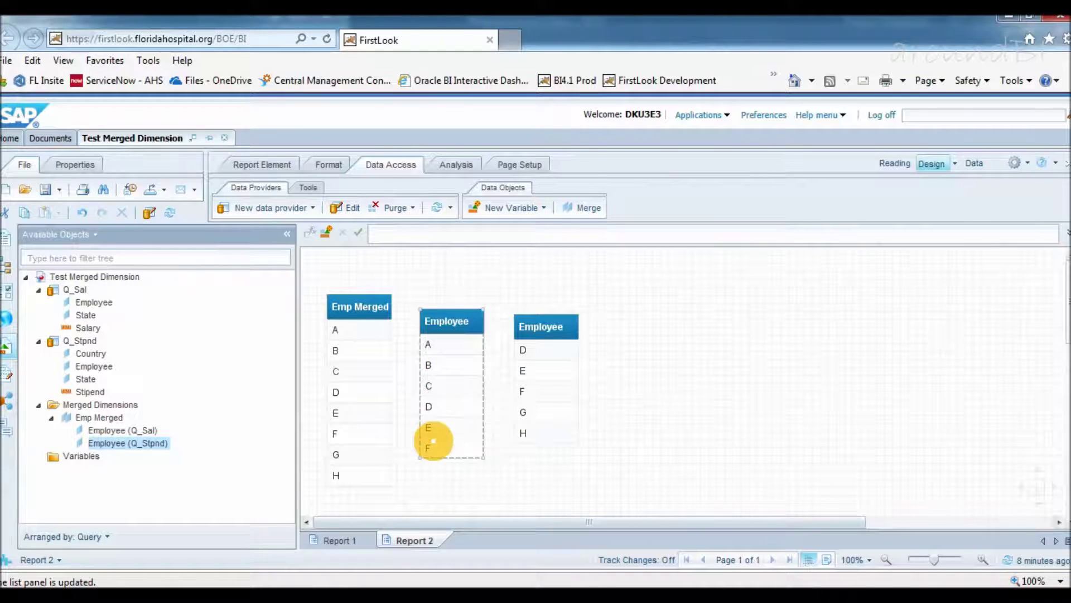
pyautogui.click(397, 416)
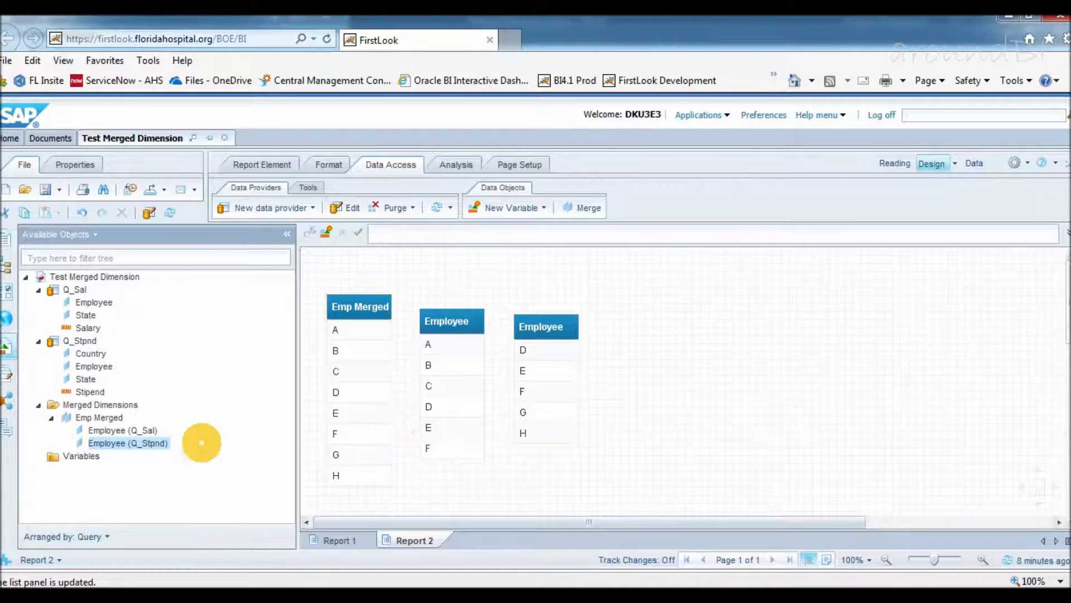
pyautogui.click(111, 418)
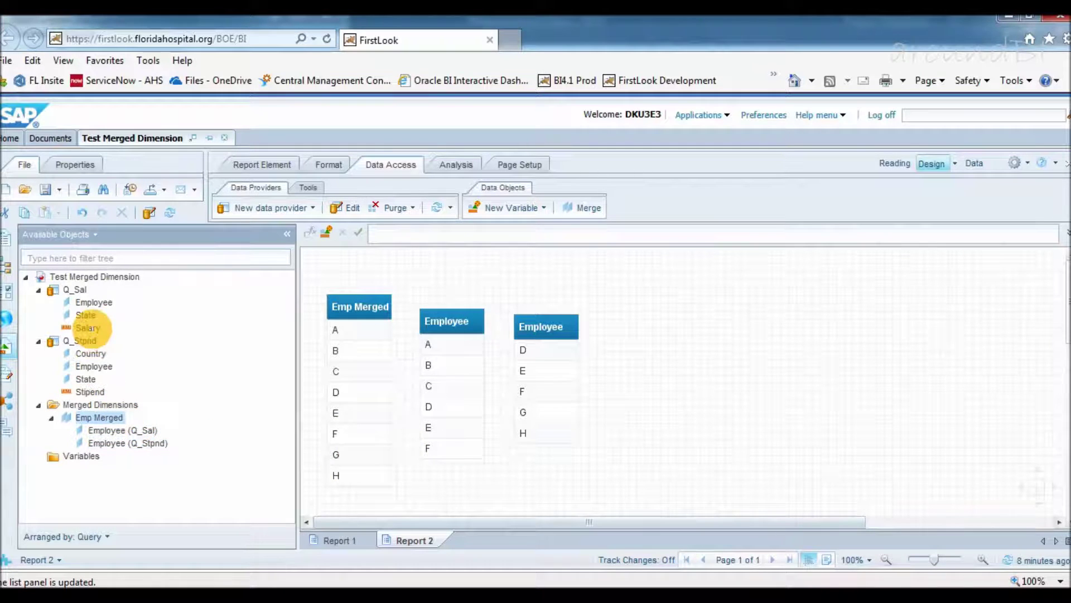
pyautogui.keyDown('ctrl'); pyautogui.click(88, 328); pyautogui.keyUp('ctrl')
pyautogui.keyDown('ctrl'); pyautogui.click(92, 388); pyautogui.keyUp('ctrl')
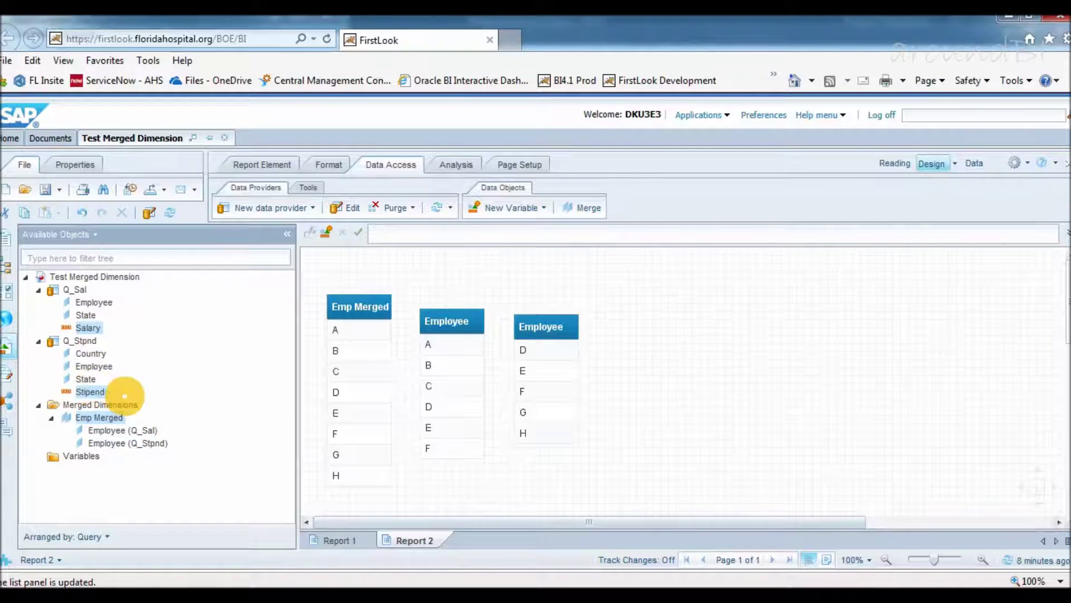
pyautogui.moveTo(109, 416); pyautogui.dragTo(627, 300)
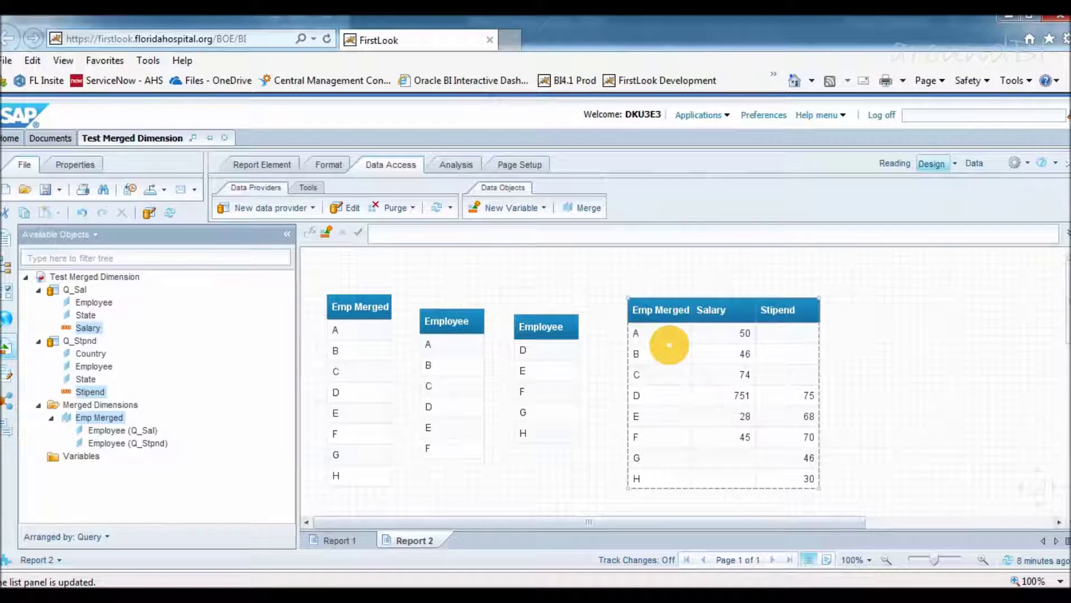
# Step: Replace the table's Emp Merged column with Q_Sal's Employee, limiting rows to A–F
pyautogui.click(647, 336)
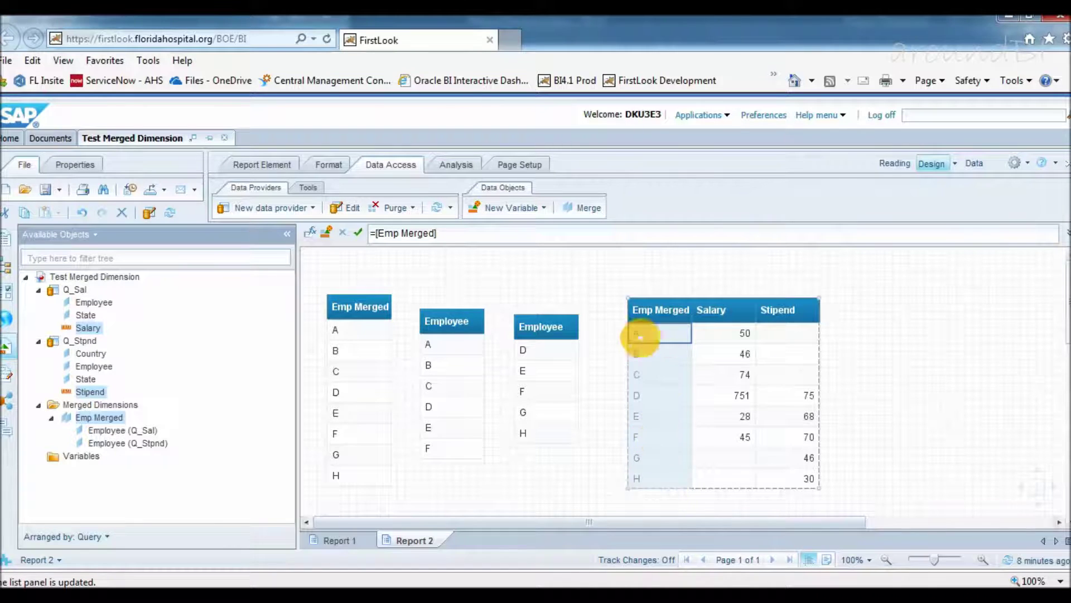
pyautogui.click(94, 302)
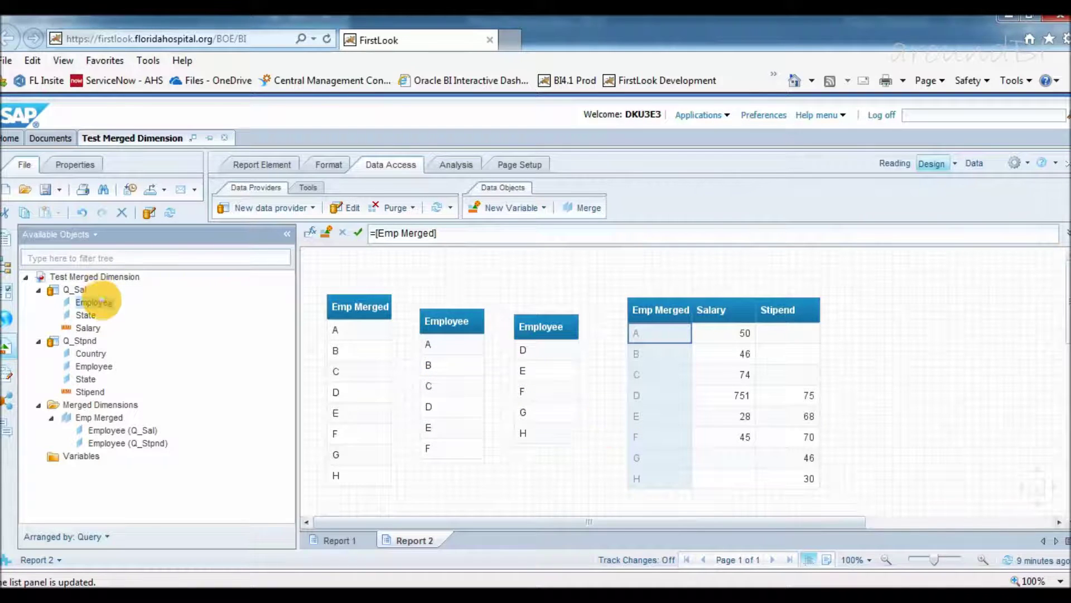
pyautogui.moveTo(93, 302); pyautogui.dragTo(642, 331)
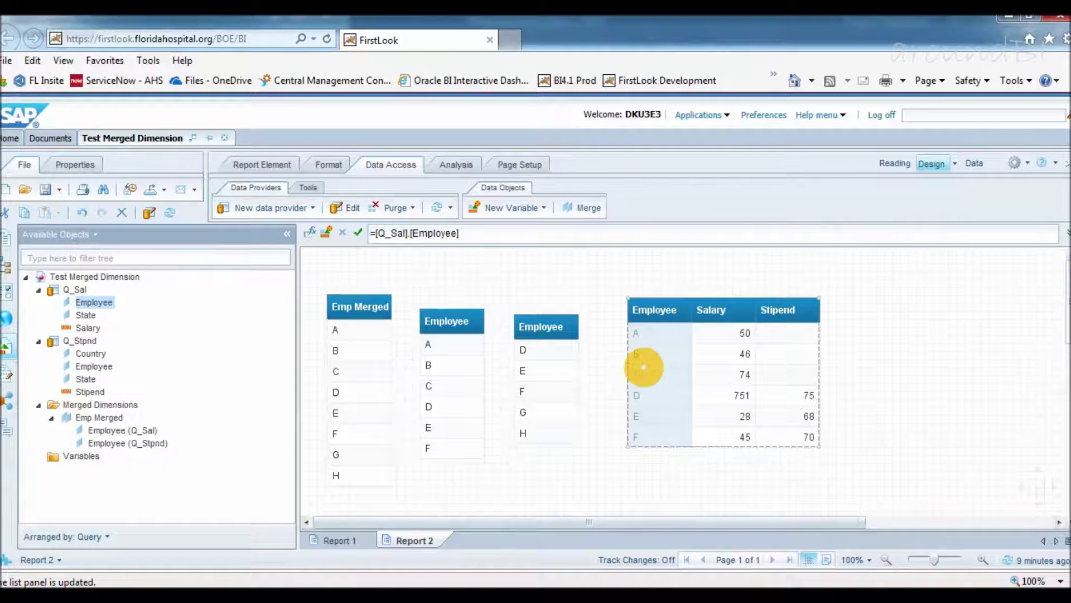
# Step: Swap the first column to Q_Stpnd's Employee, then back to Q_Sal's Employee listing A–F
pyautogui.moveTo(93, 365); pyautogui.dragTo(663, 342)
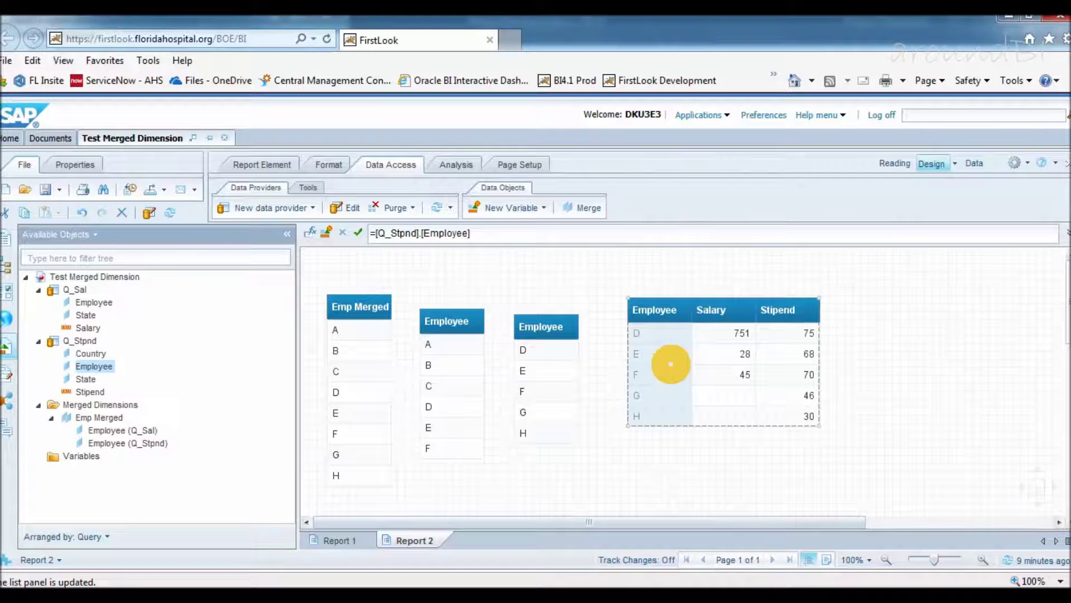
pyautogui.click(678, 438)
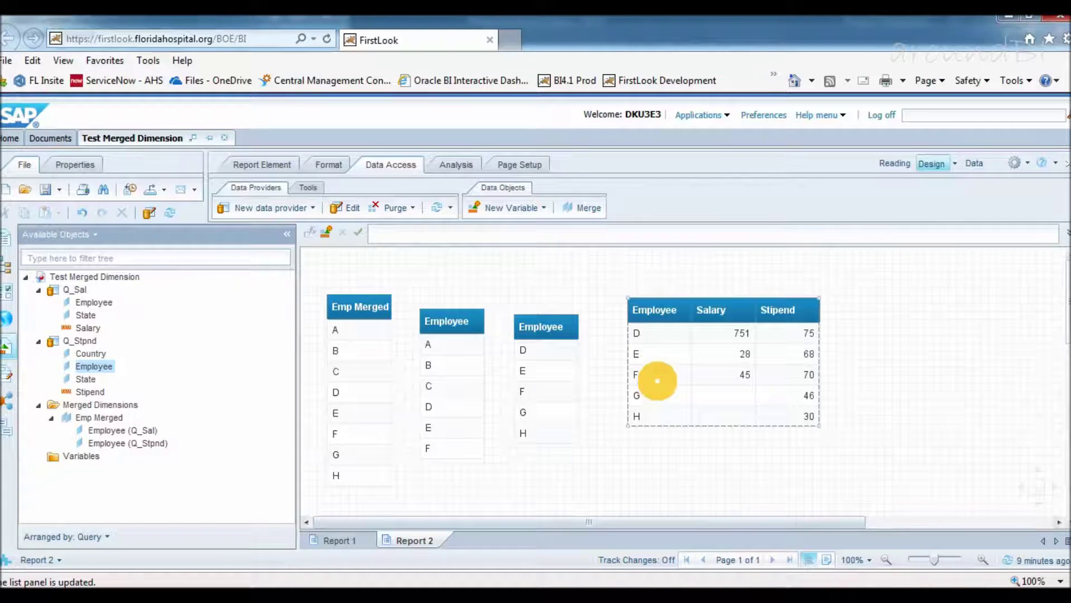
pyautogui.click(492, 350)
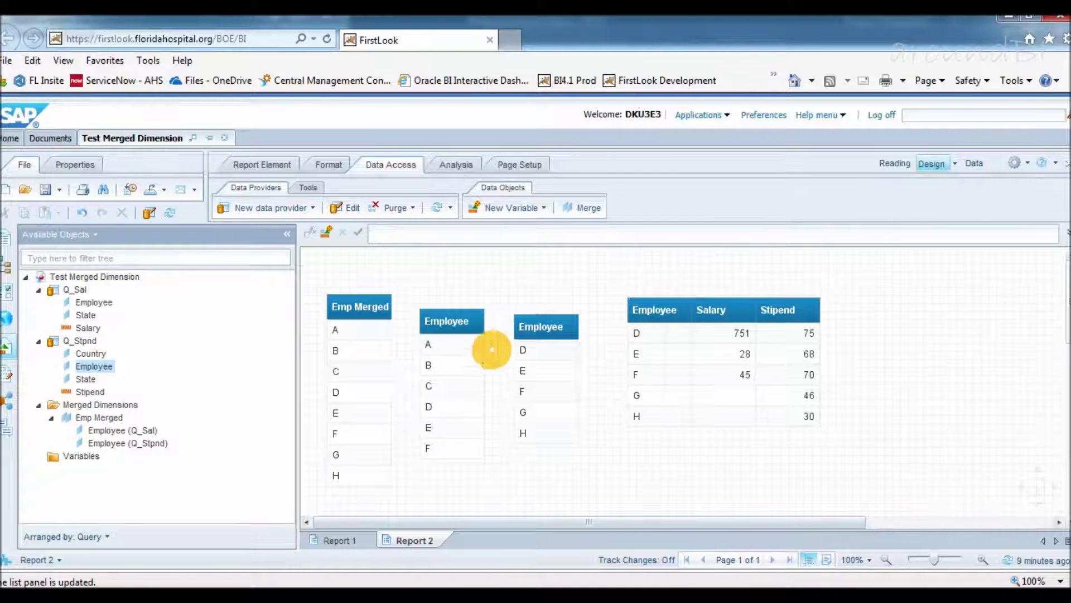
pyautogui.click(483, 361)
pyautogui.moveTo(94, 302); pyautogui.dragTo(647, 331)
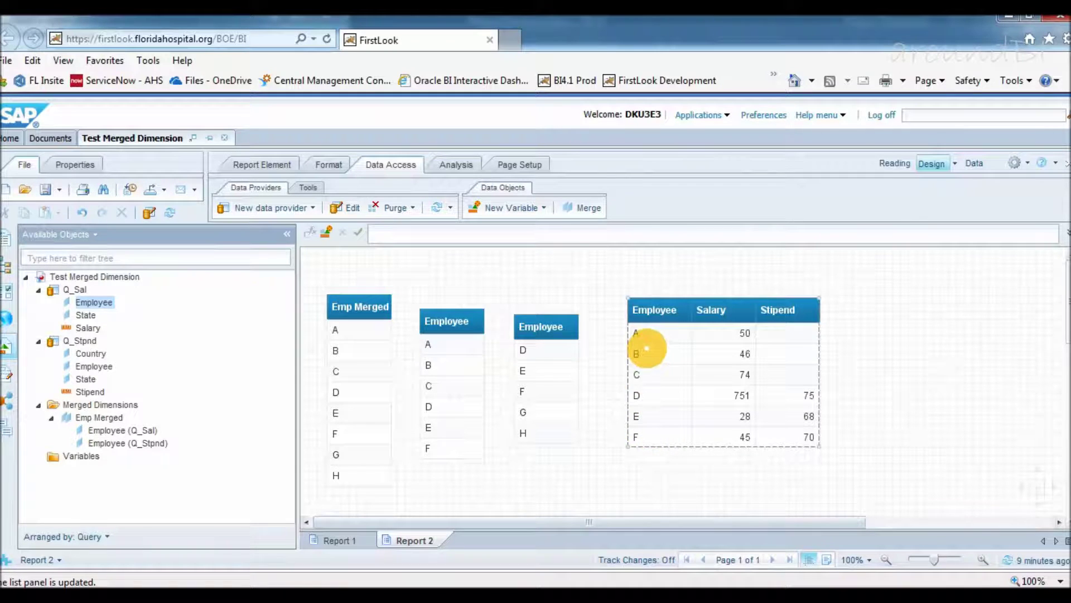
pyautogui.click(647, 352)
# Step: Add a Q_Sal State column to the table and try adding Country, which is rejected
pyautogui.doubleClick(430, 233)
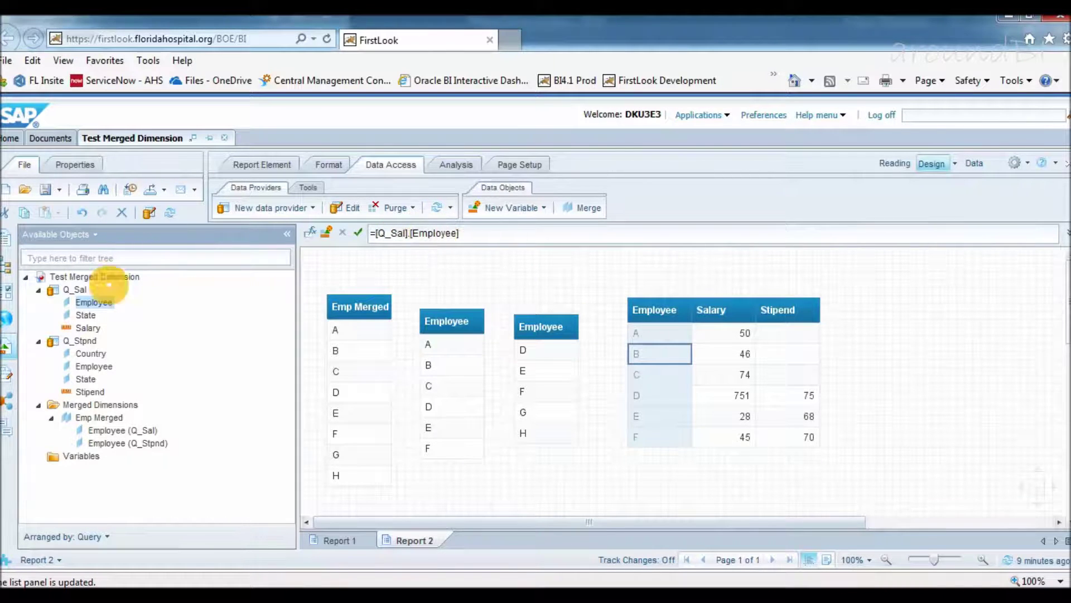
pyautogui.moveTo(94, 301)
pyautogui.mouseDown()
pyautogui.moveTo(93, 315)
pyautogui.moveTo(602, 351)
pyautogui.moveTo(681, 352)
pyautogui.moveTo(684, 332)
pyautogui.moveTo(702, 361)
pyautogui.moveTo(705, 353)
pyautogui.mouseUp()
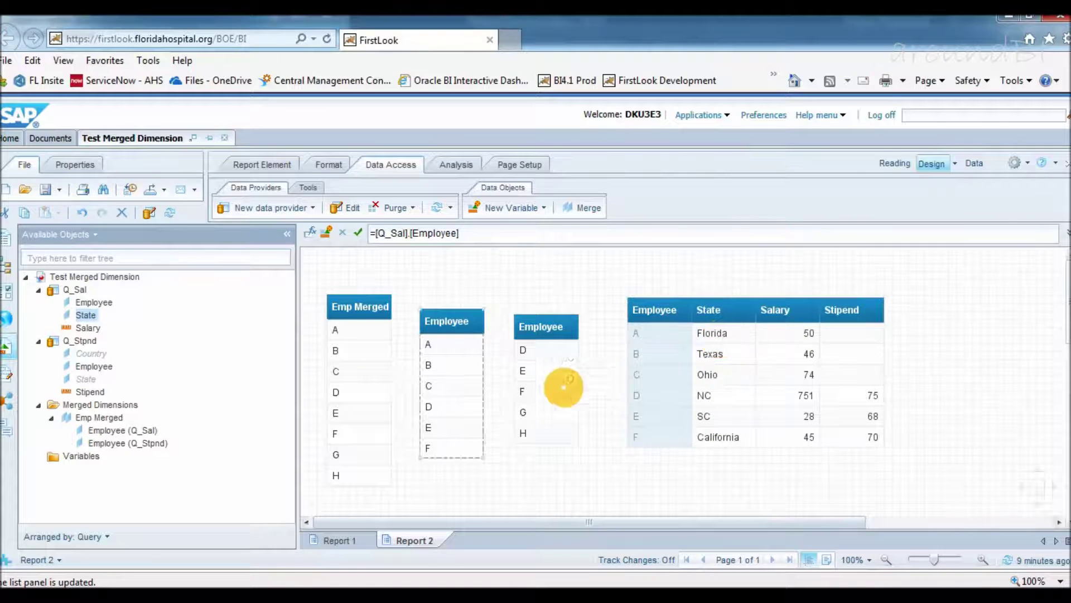
pyautogui.click(106, 355)
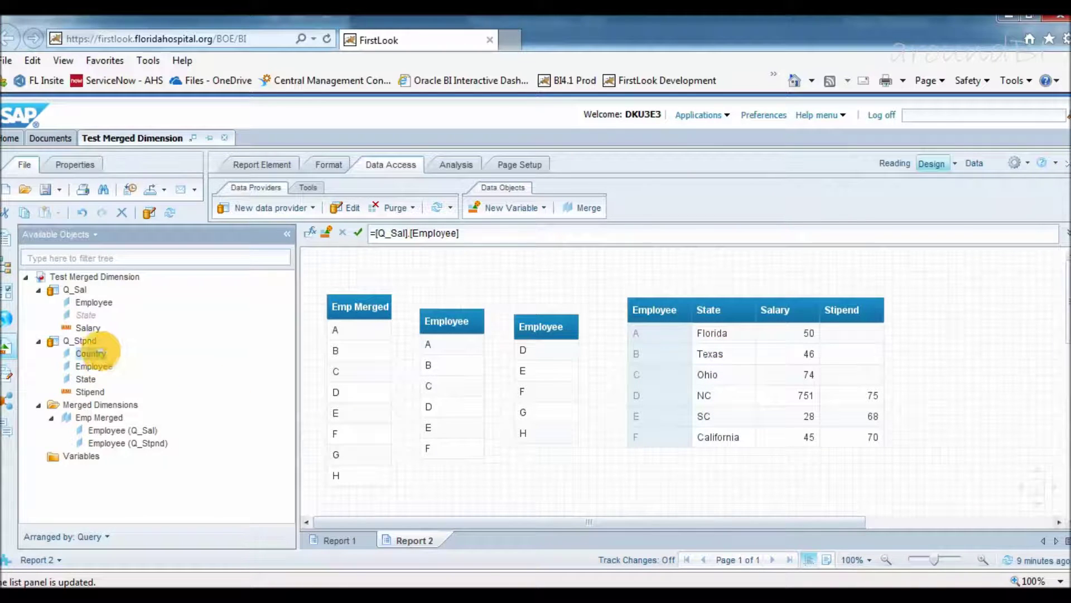
pyautogui.moveTo(106, 352); pyautogui.dragTo(692, 339)
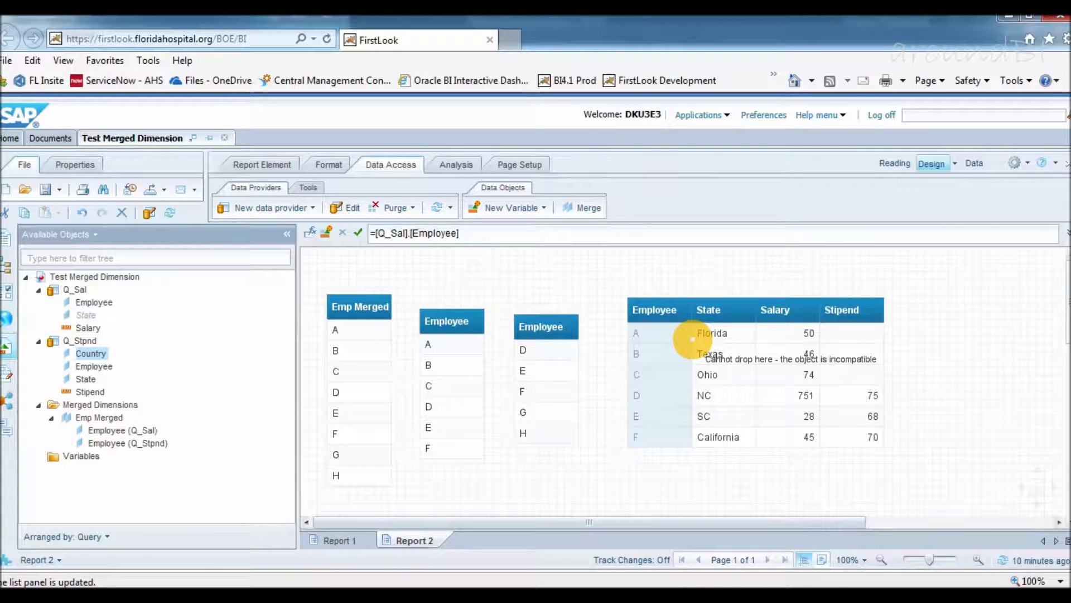
pyautogui.moveTo(692, 339); pyautogui.dragTo(197, 318)
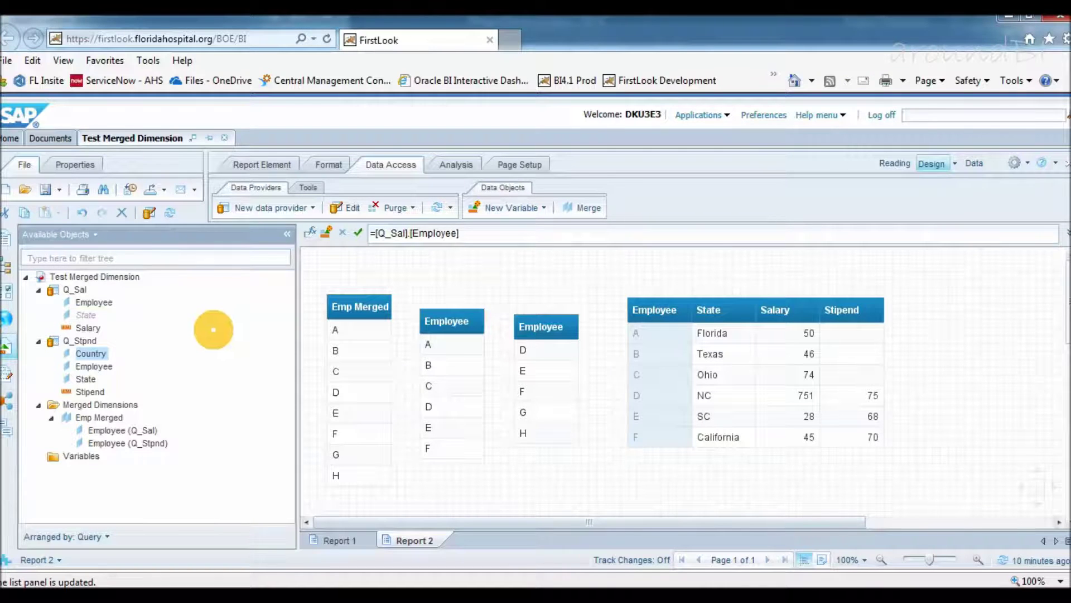
# Step: Remove the State column and restore Emp Merged as the first column, listing A–H
pyautogui.click(713, 333)
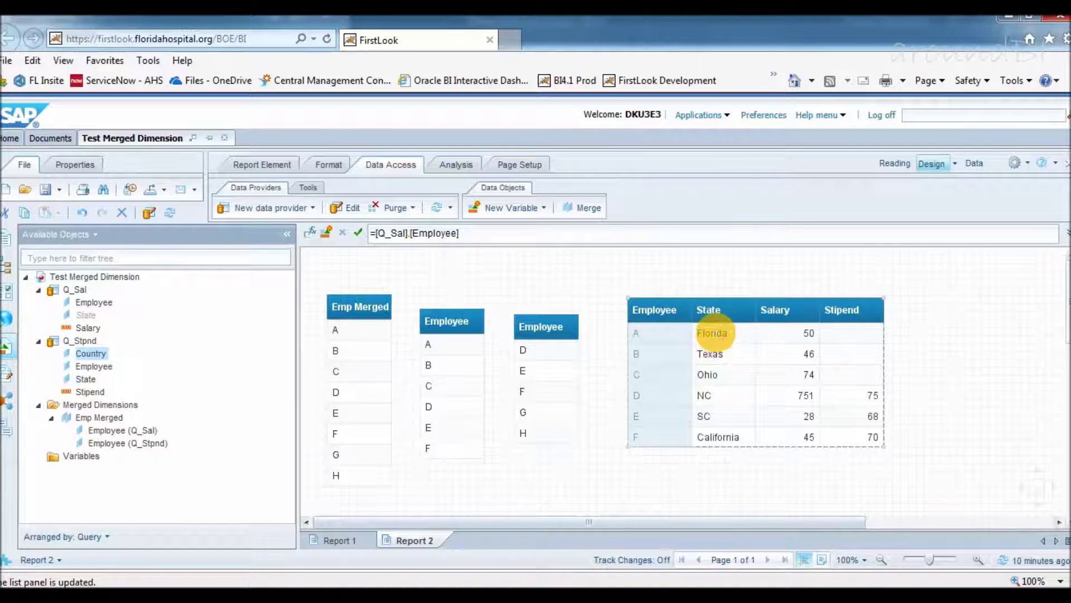
pyautogui.click(713, 333)
pyautogui.moveTo(709, 333); pyautogui.dragTo(227, 359)
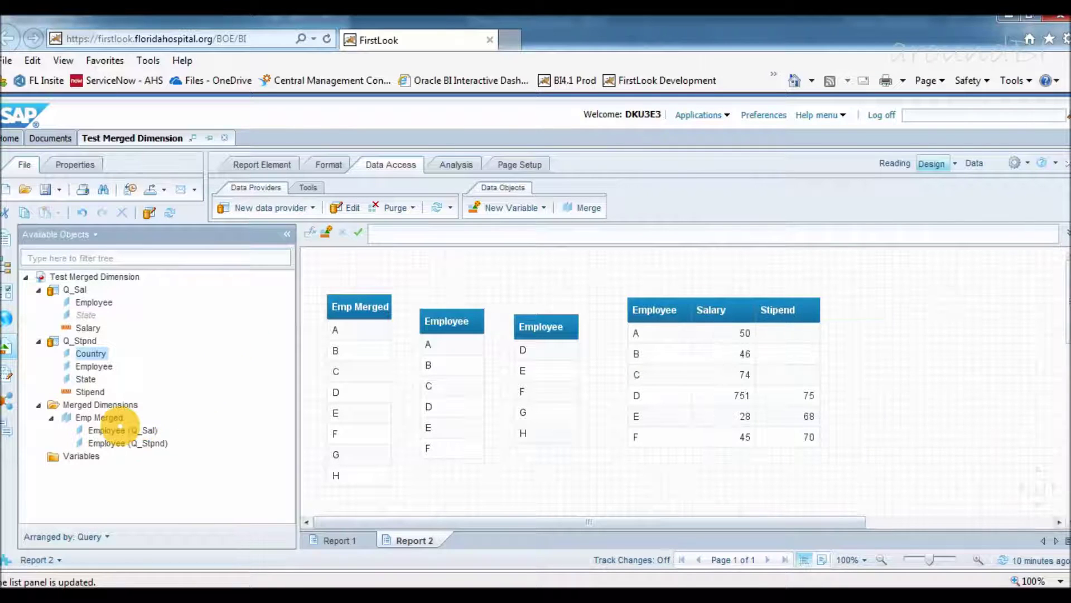
pyautogui.moveTo(100, 415); pyautogui.dragTo(667, 341)
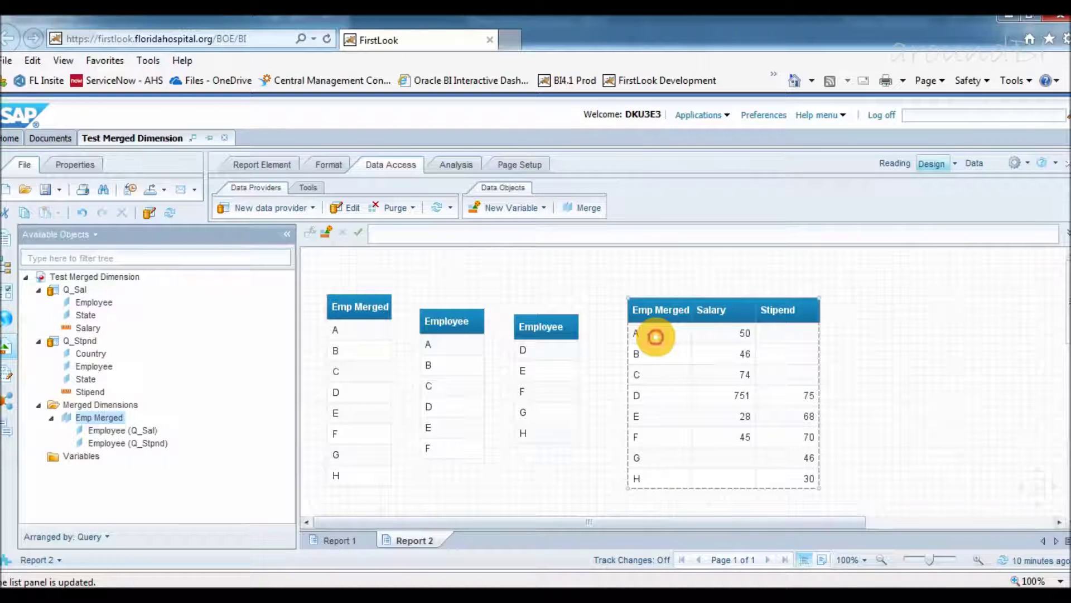
pyautogui.click(655, 336)
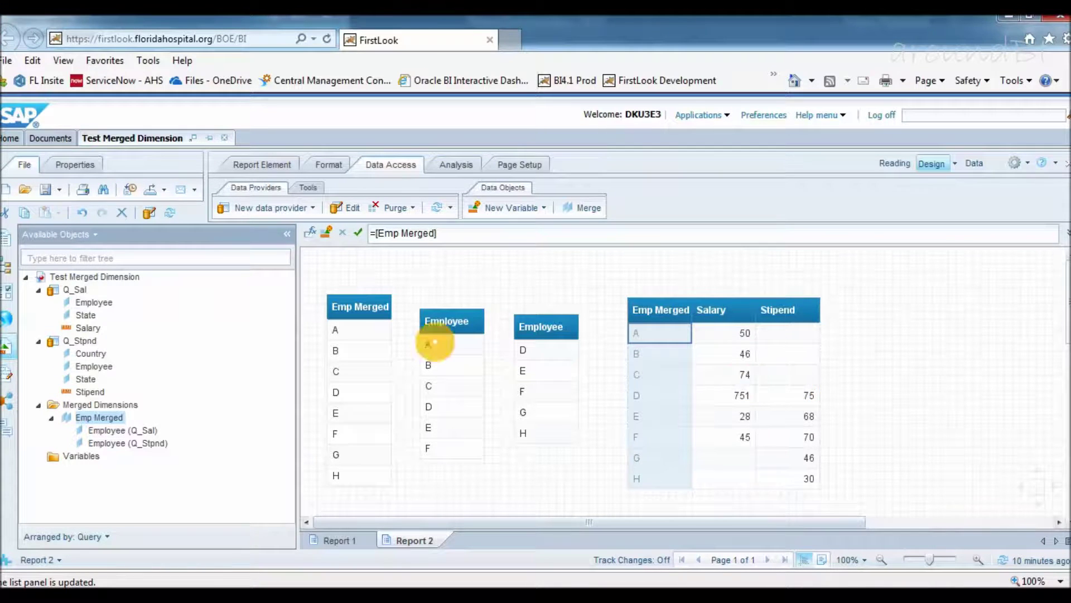
# Step: Add Q_Sal State to the merged table, replace it with Q_Stpnd Country, then add Q_Stpnd State
pyautogui.click(93, 316)
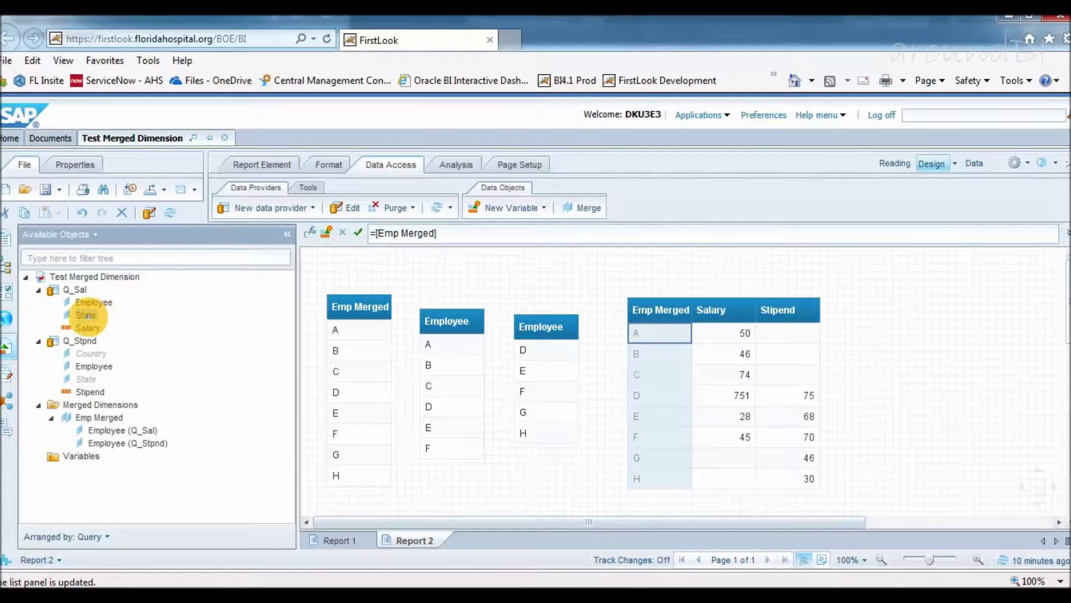
pyautogui.moveTo(92, 315); pyautogui.dragTo(714, 357)
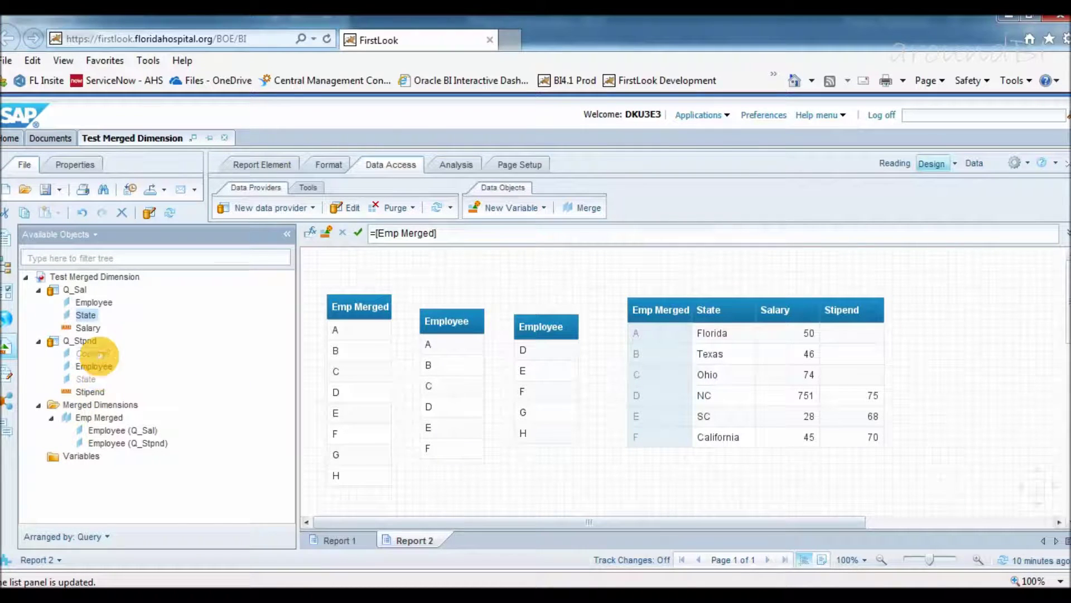
pyautogui.moveTo(91, 353); pyautogui.dragTo(746, 326)
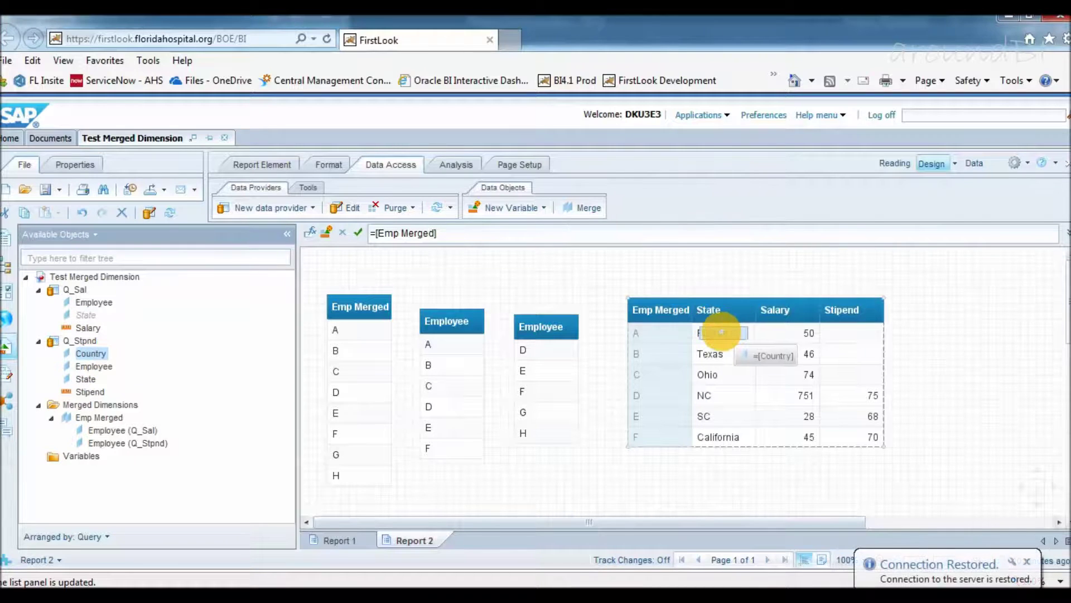
pyautogui.click(740, 341)
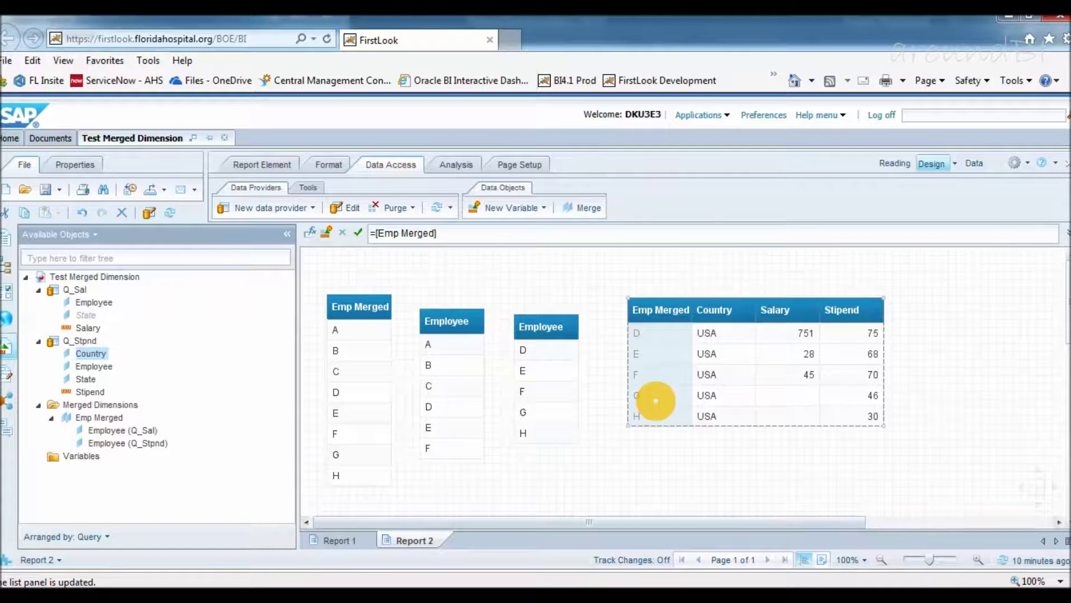
pyautogui.click(642, 454)
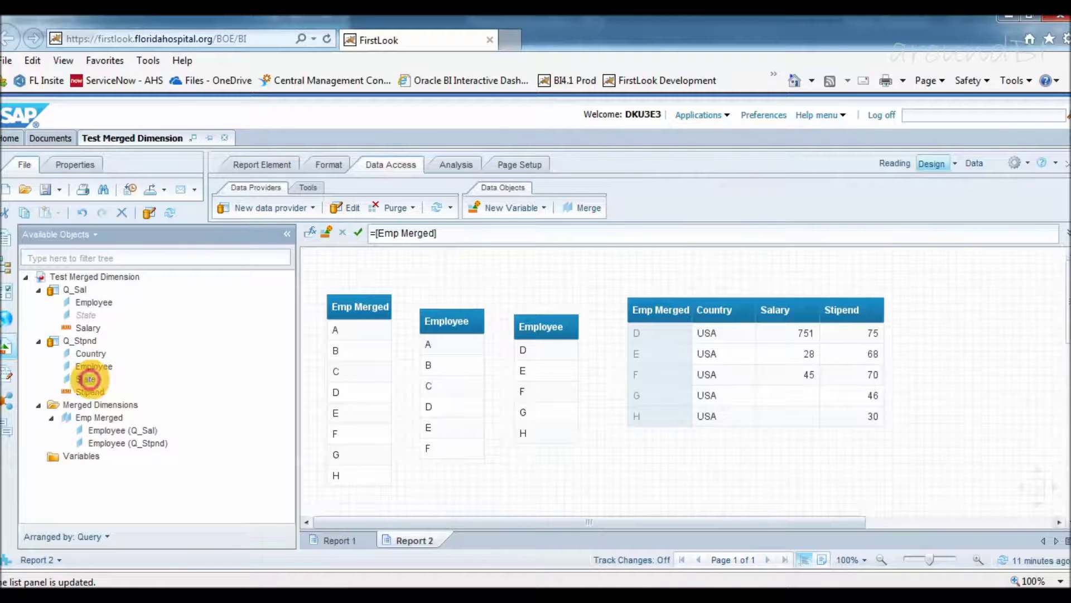
pyautogui.moveTo(87, 379); pyautogui.dragTo(770, 355)
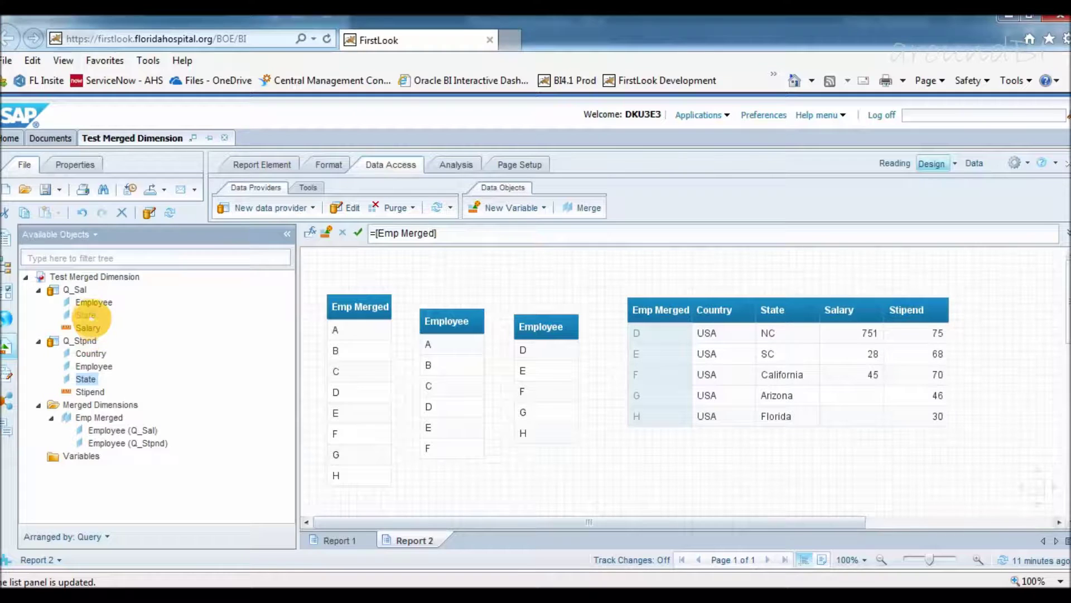
pyautogui.moveTo(92, 314); pyautogui.dragTo(186, 334)
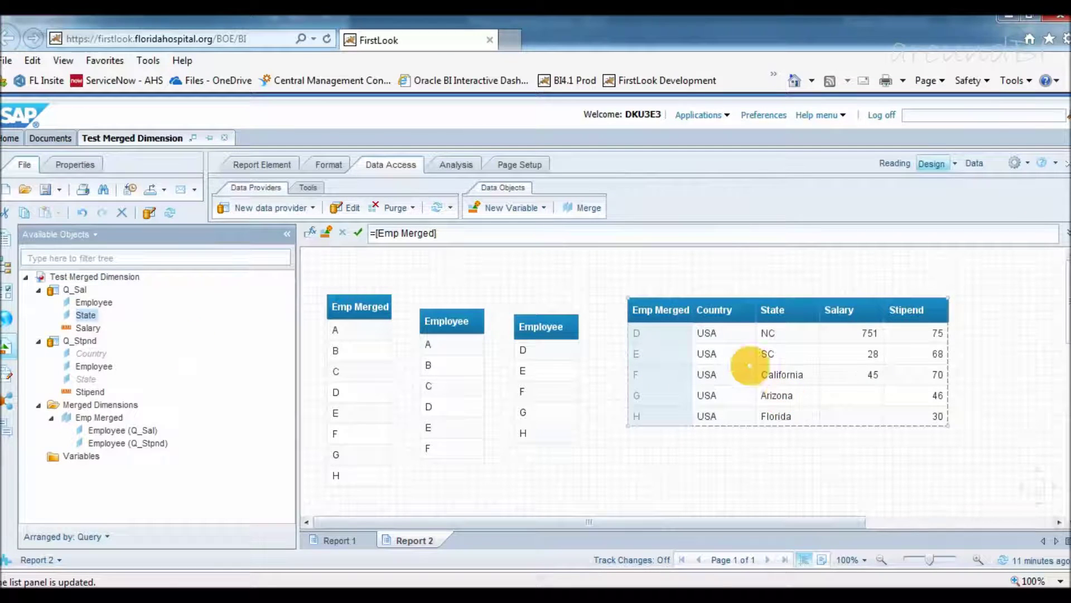
pyautogui.click(779, 354)
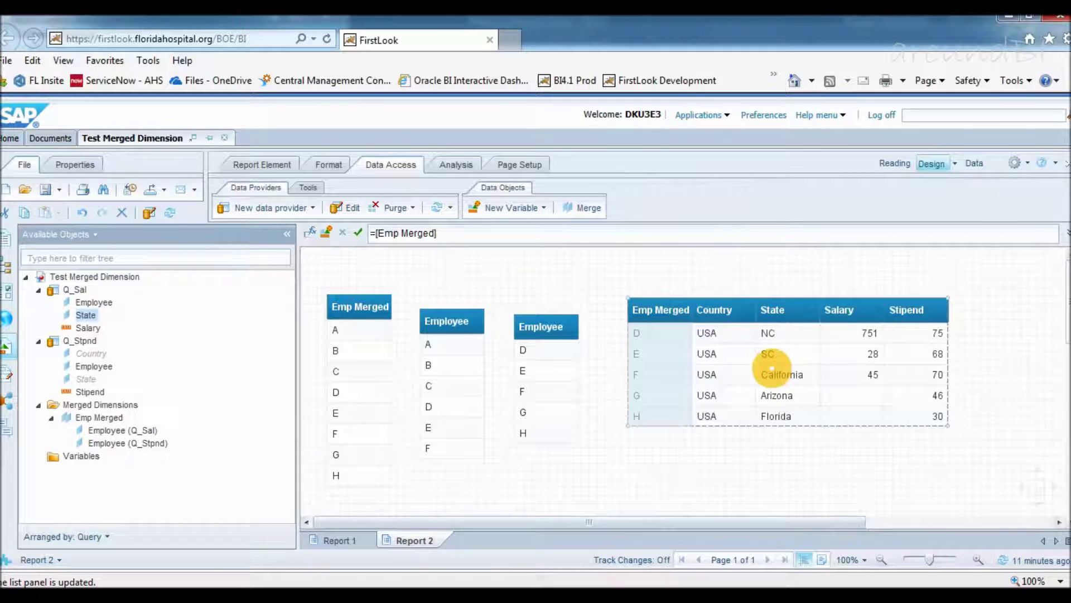
pyautogui.click(514, 270)
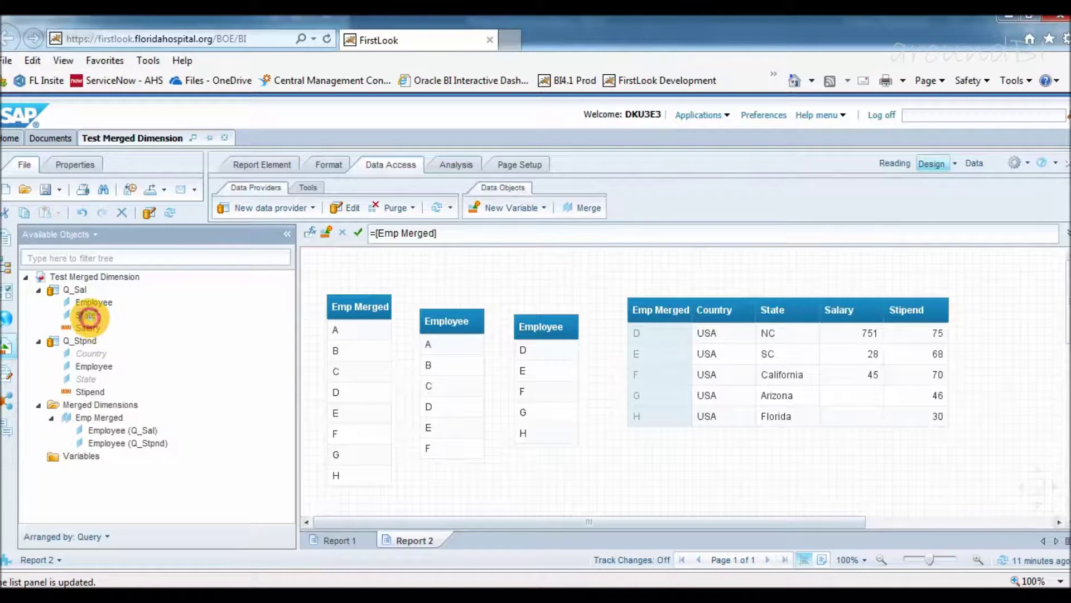
pyautogui.click(88, 316)
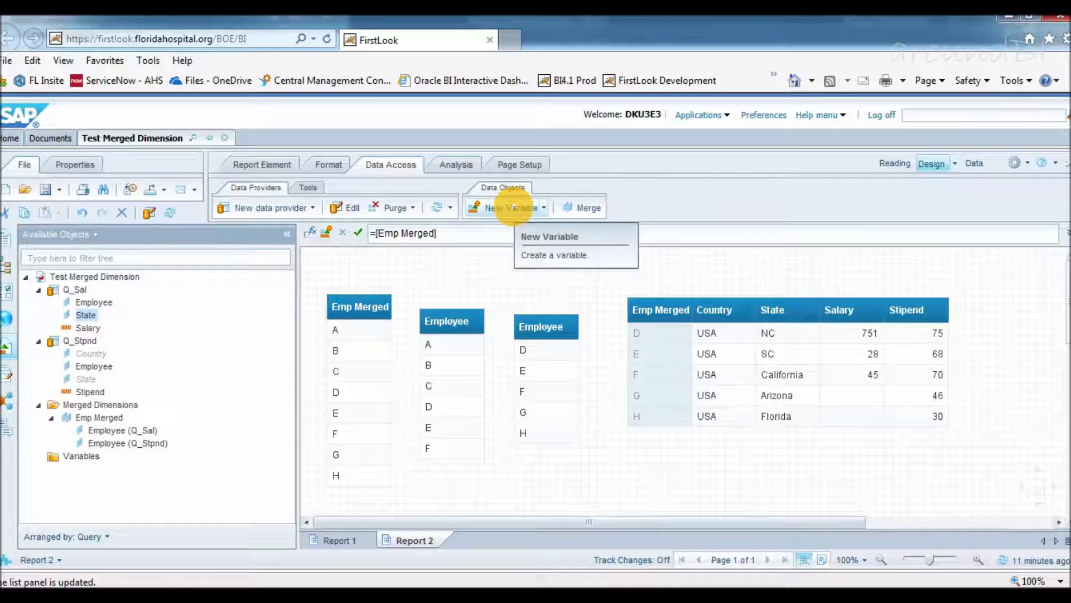
# Step: Create detail variable v.State1 associated with Employee (Q_Sal), with formula =[Q_Sal].[State]
pyautogui.click(509, 207)
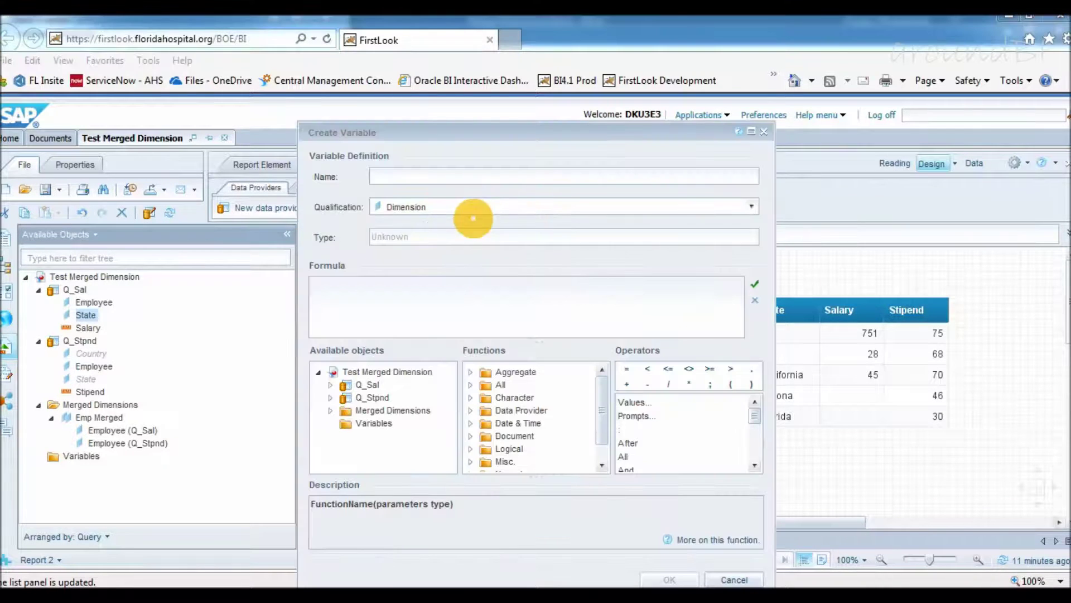
pyautogui.click(432, 174)
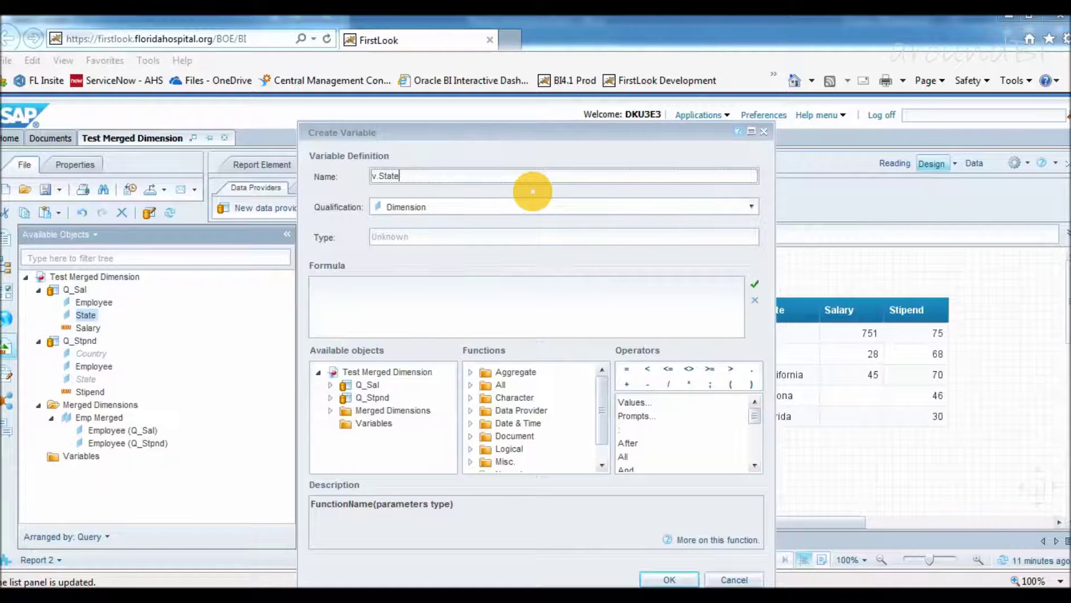
pyautogui.click(526, 207)
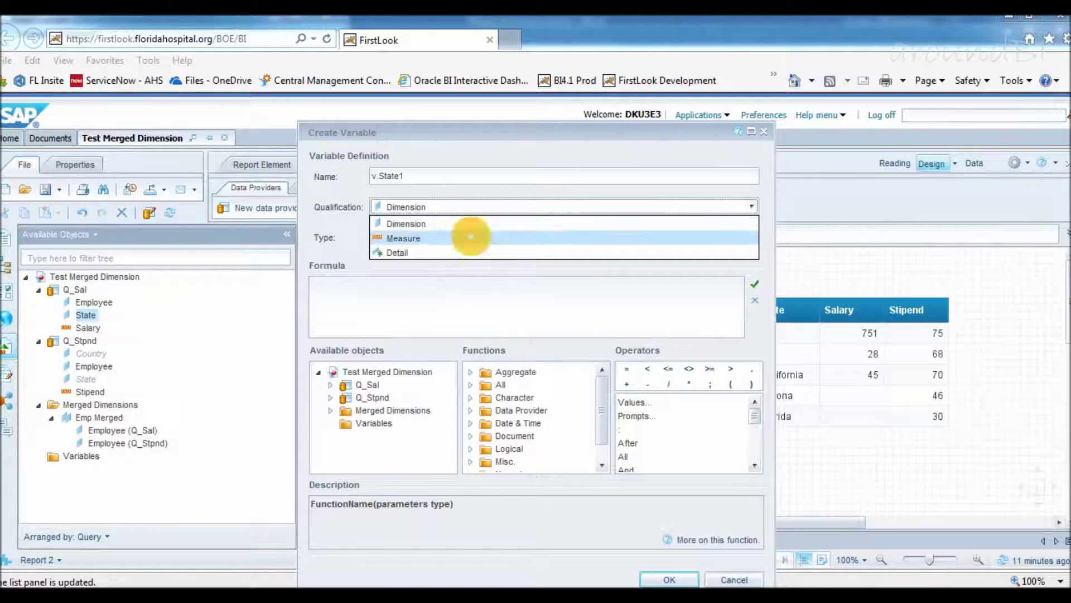
pyautogui.click(438, 249)
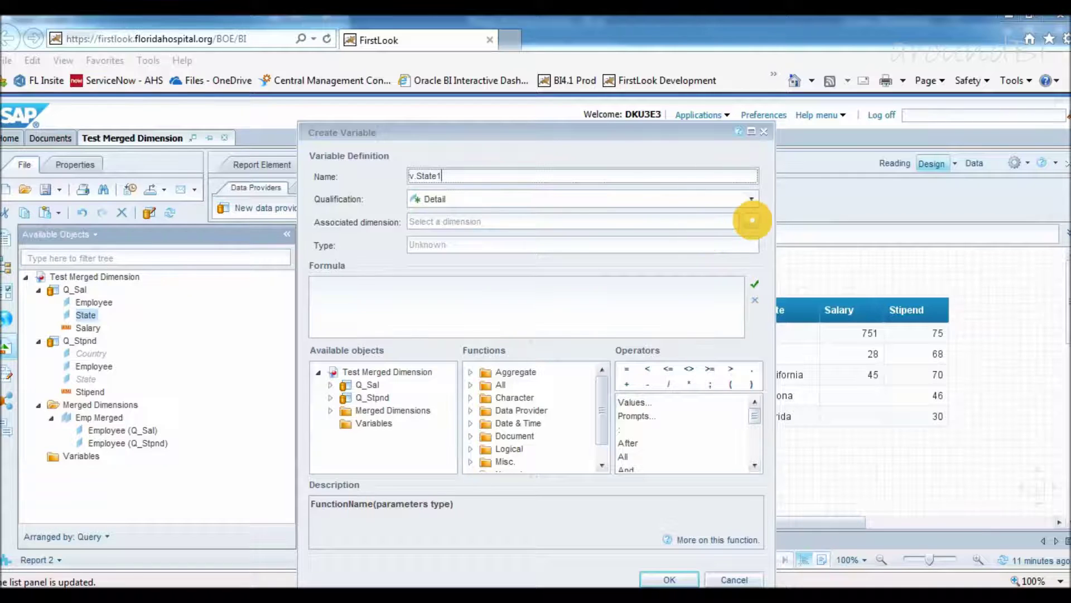
pyautogui.click(751, 222)
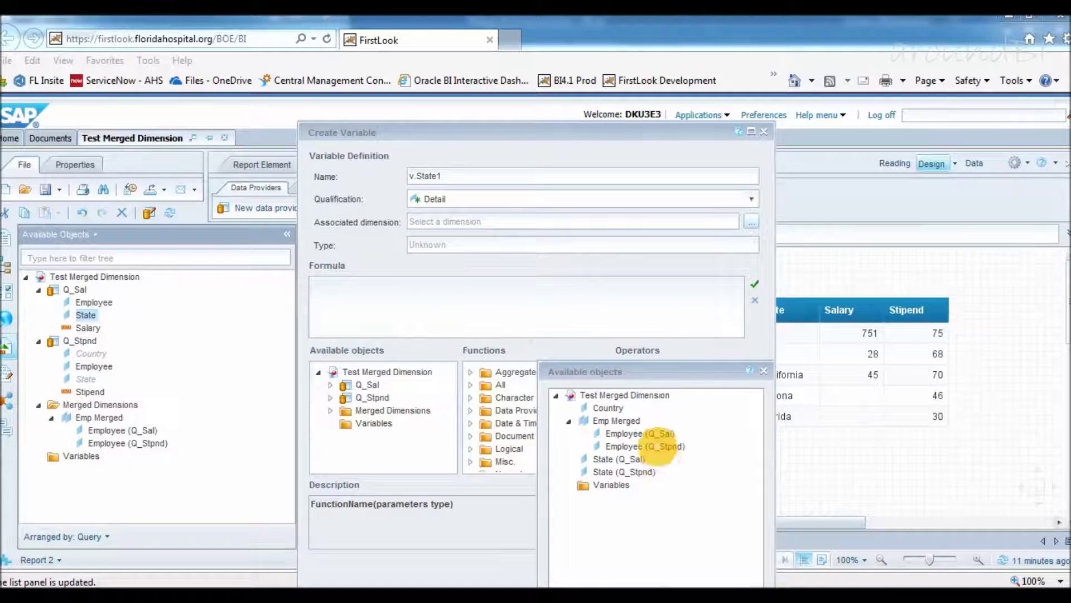
pyautogui.click(642, 433)
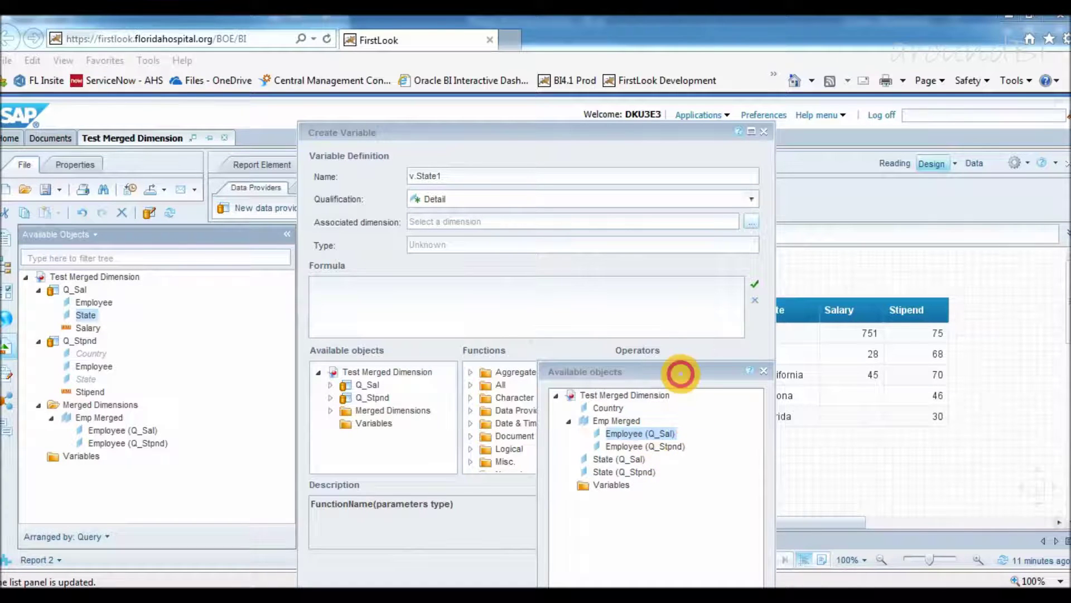
pyautogui.moveTo(686, 370); pyautogui.dragTo(678, 212)
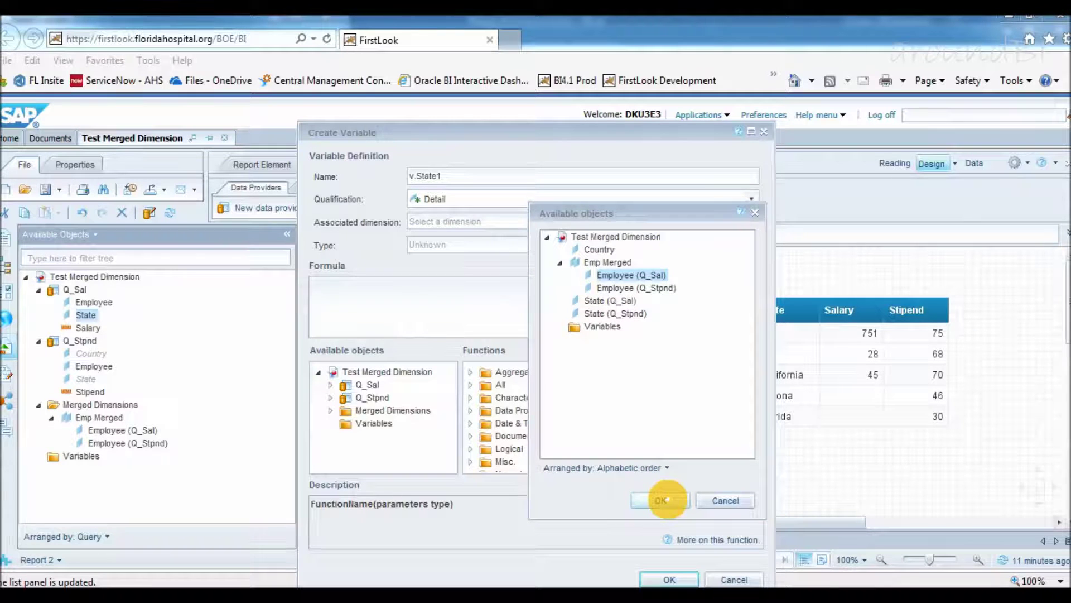
pyautogui.click(663, 500)
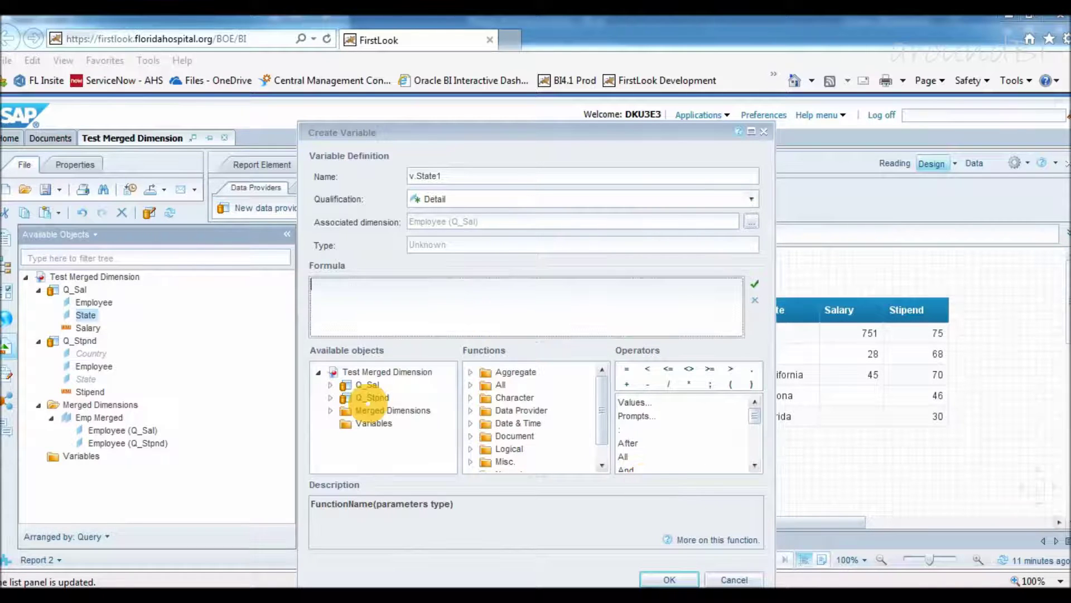
pyautogui.click(331, 385)
pyautogui.doubleClick(380, 410)
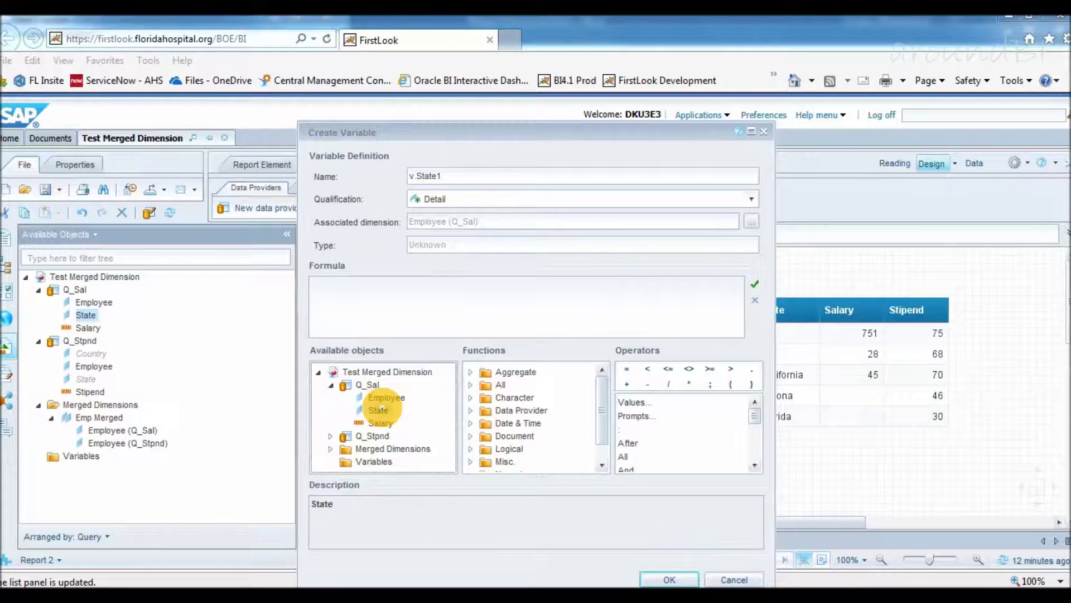
pyautogui.click(664, 578)
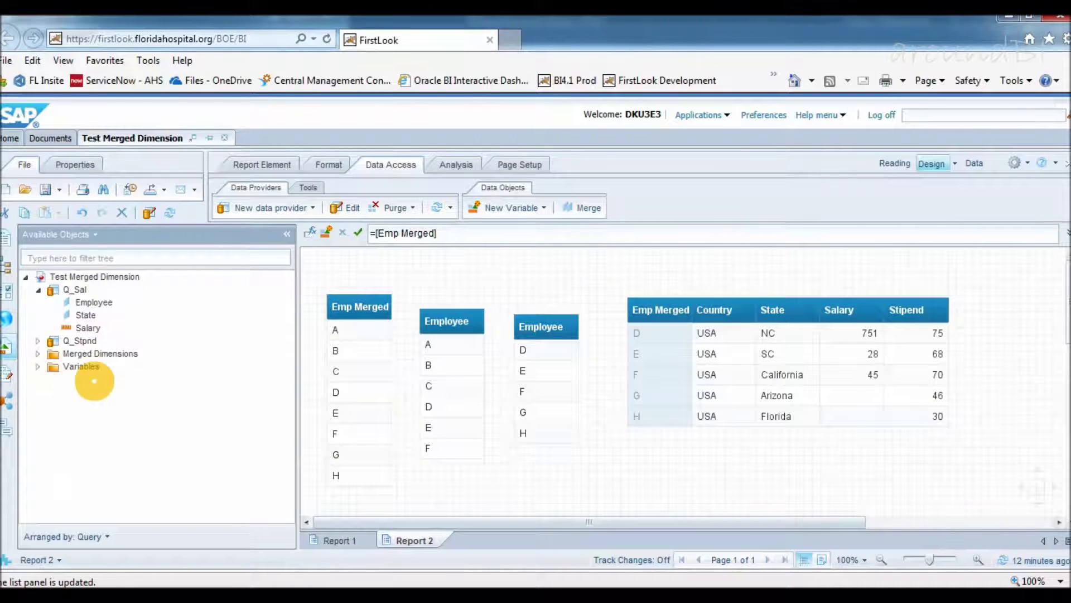
# Step: Insert the v.State1 variable as a column right after State in the merged table
pyautogui.click(38, 367)
pyautogui.moveTo(70, 379); pyautogui.dragTo(809, 350)
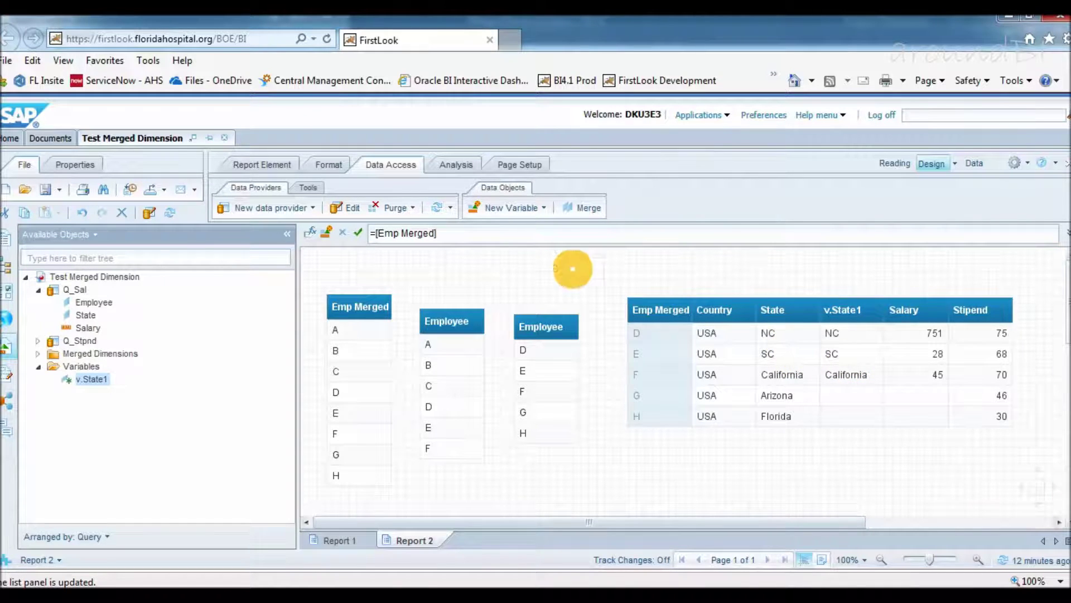
pyautogui.click(424, 262)
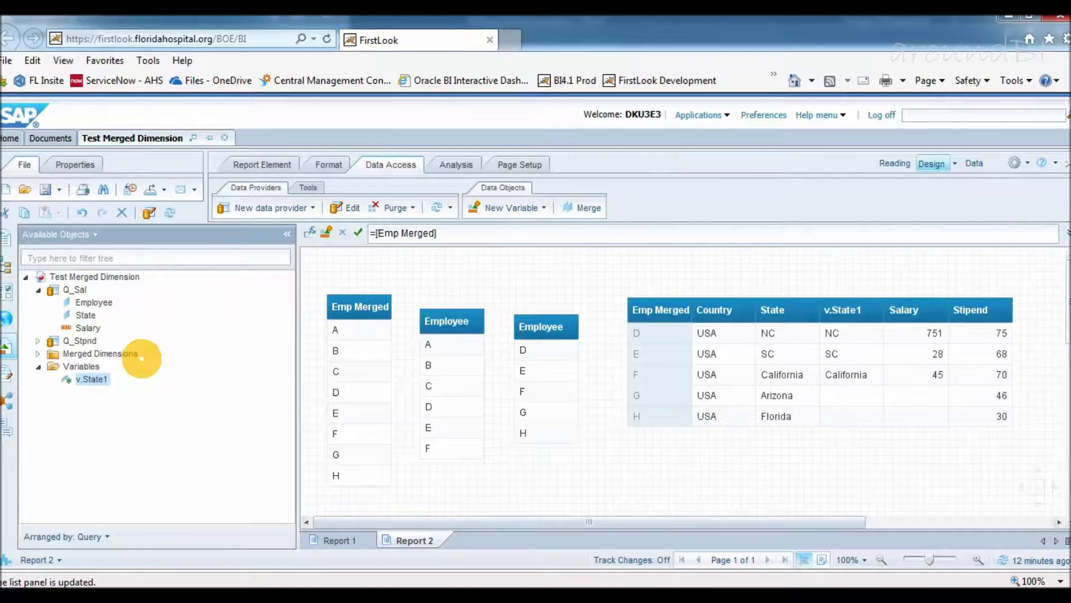
pyautogui.click(450, 163)
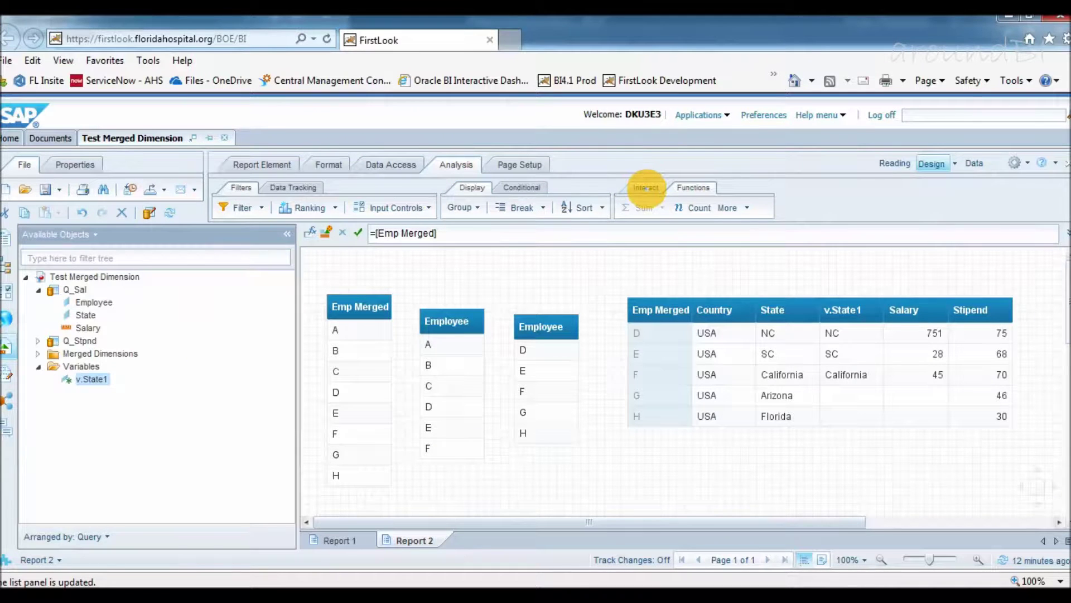
pyautogui.click(646, 188)
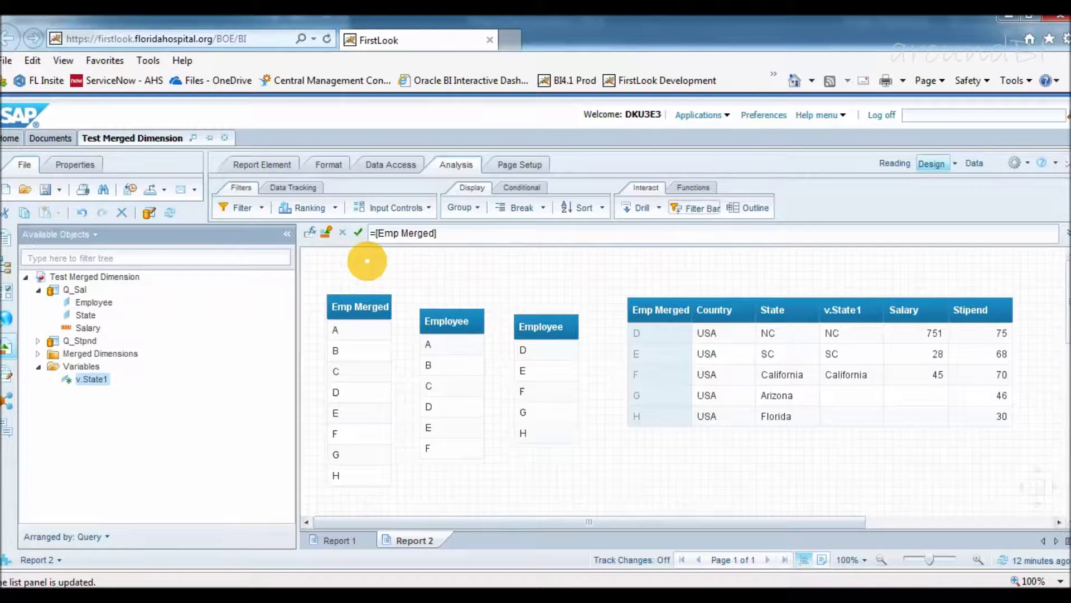
# Step: Turn on the report filter bar and select the Emp Merged tables
pyautogui.click(37, 354)
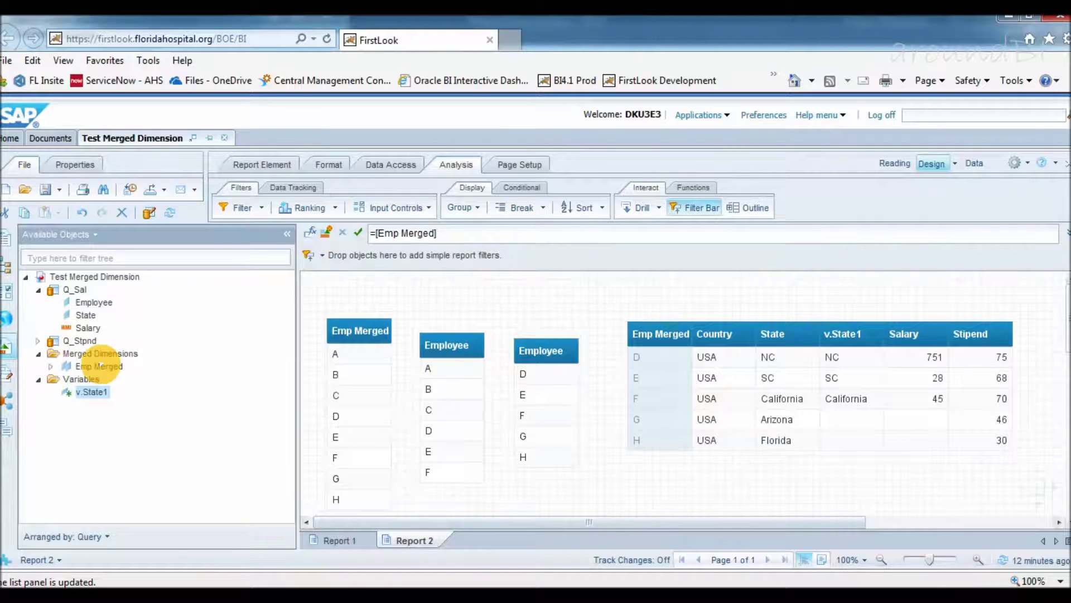
pyautogui.click(357, 378)
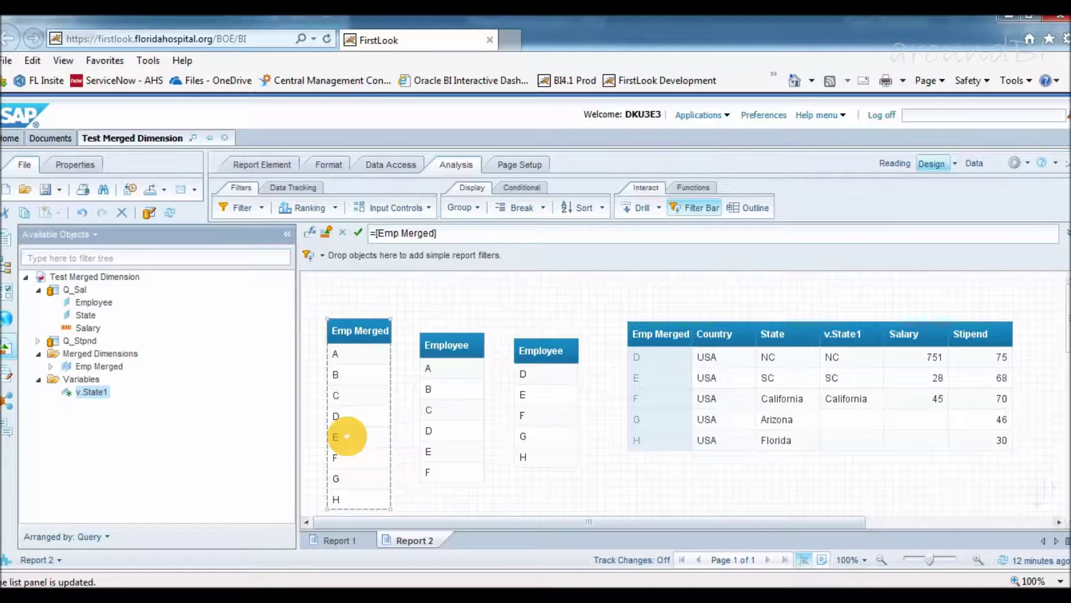
pyautogui.click(438, 453)
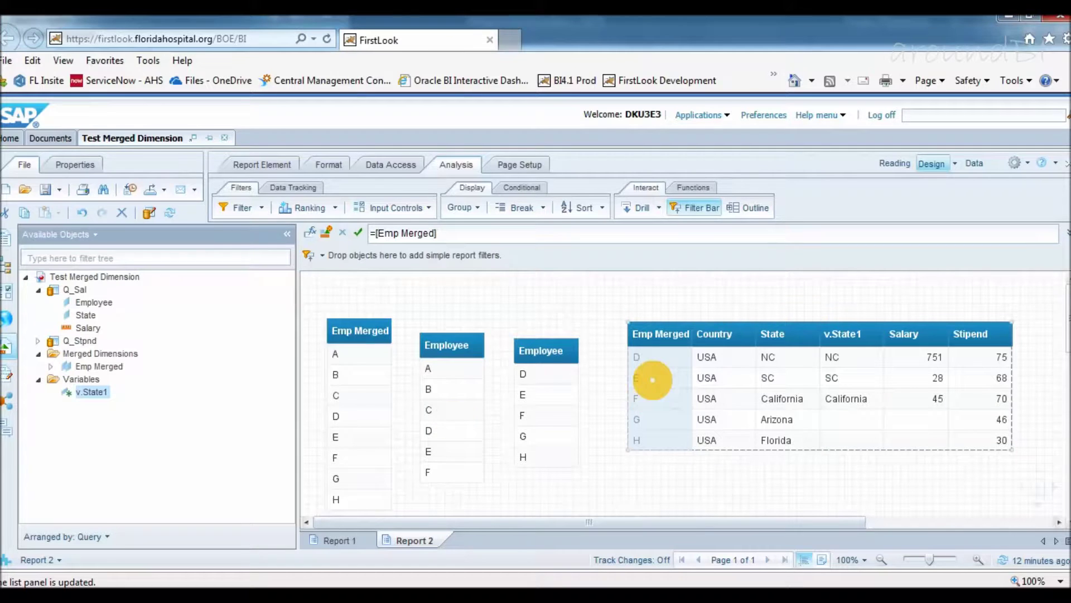
pyautogui.click(656, 398)
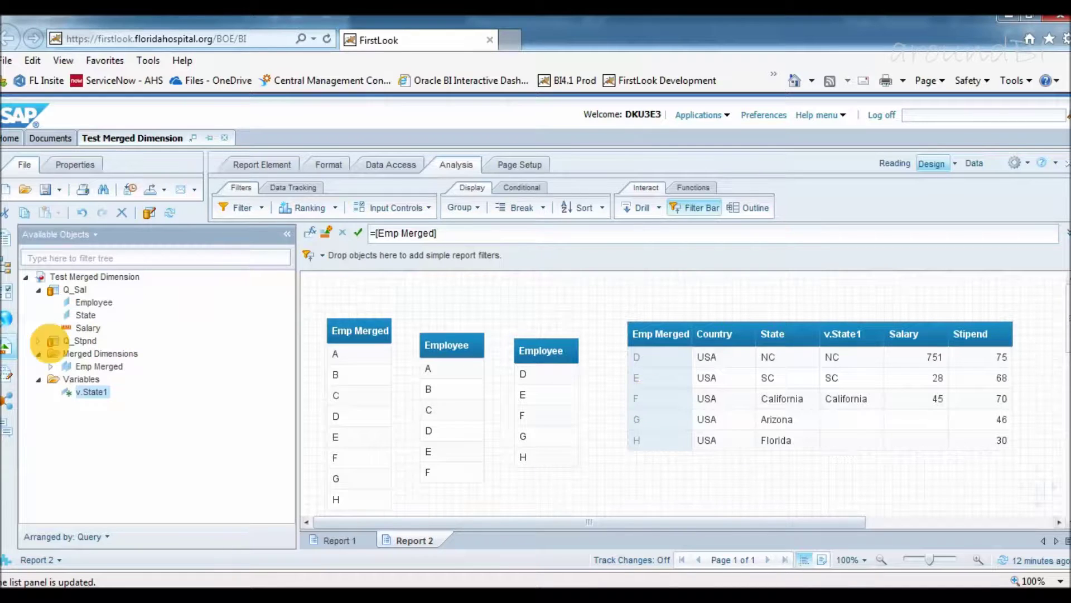
# Step: Add an Employee (Q_Sal) filter from Emp Merged to the filter bar and check its values
pyautogui.click(51, 366)
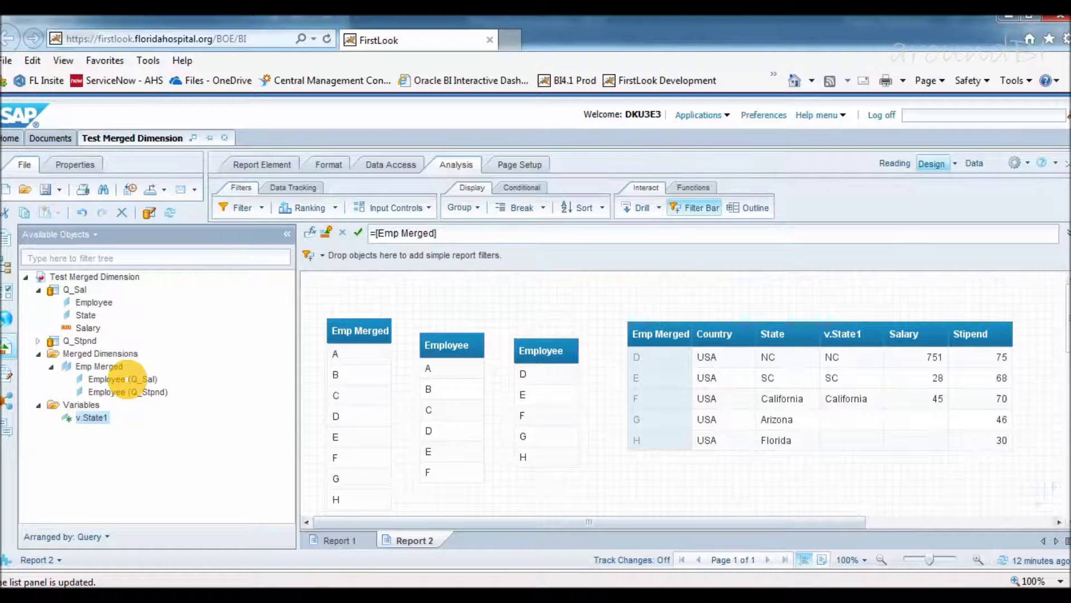
pyautogui.click(122, 378)
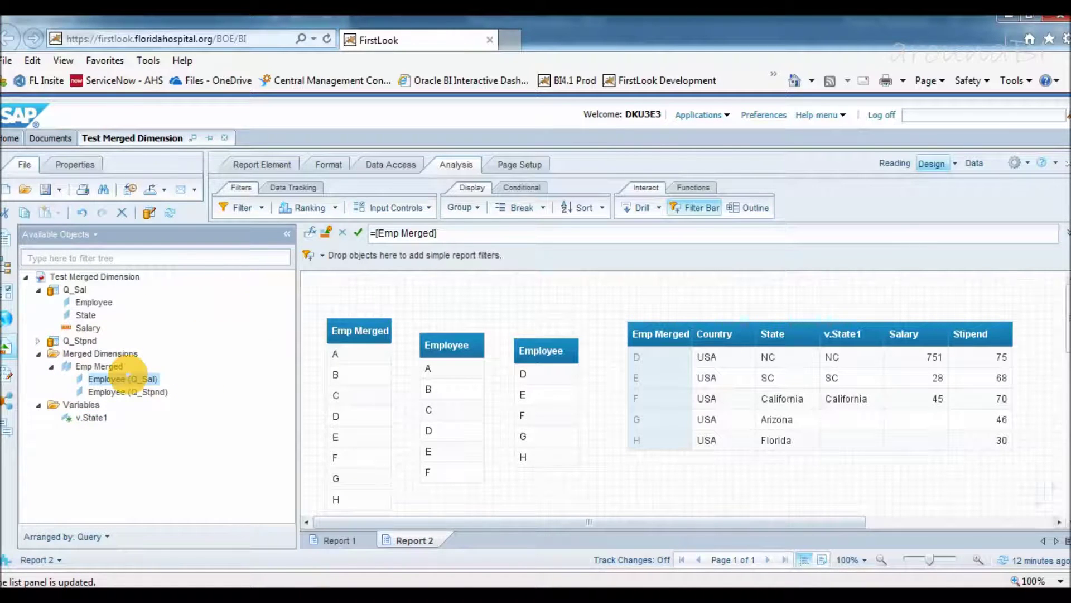
pyautogui.moveTo(119, 379); pyautogui.dragTo(340, 255)
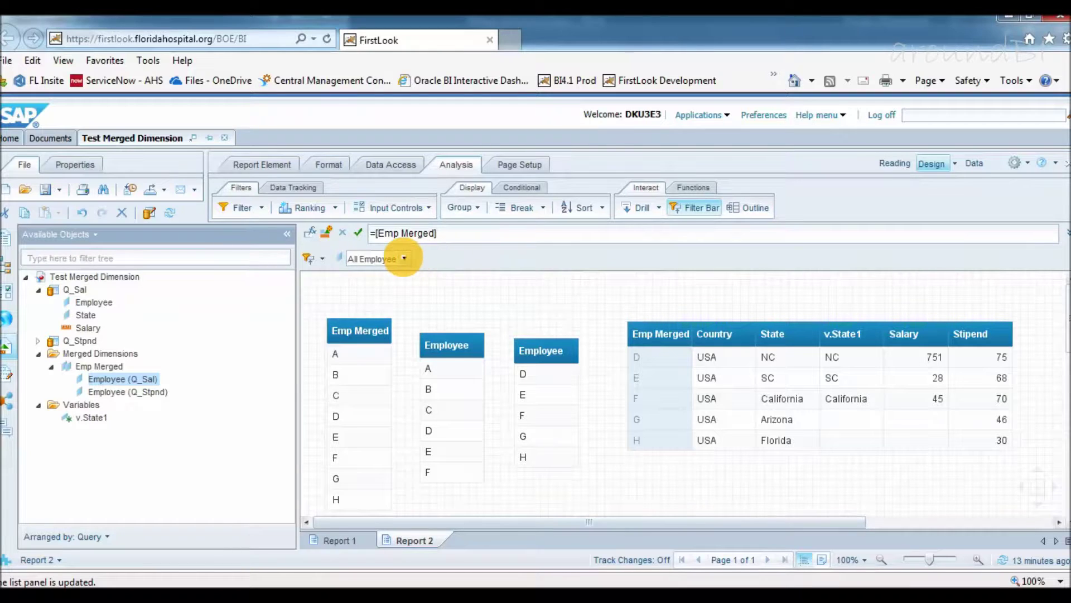
pyautogui.click(404, 258)
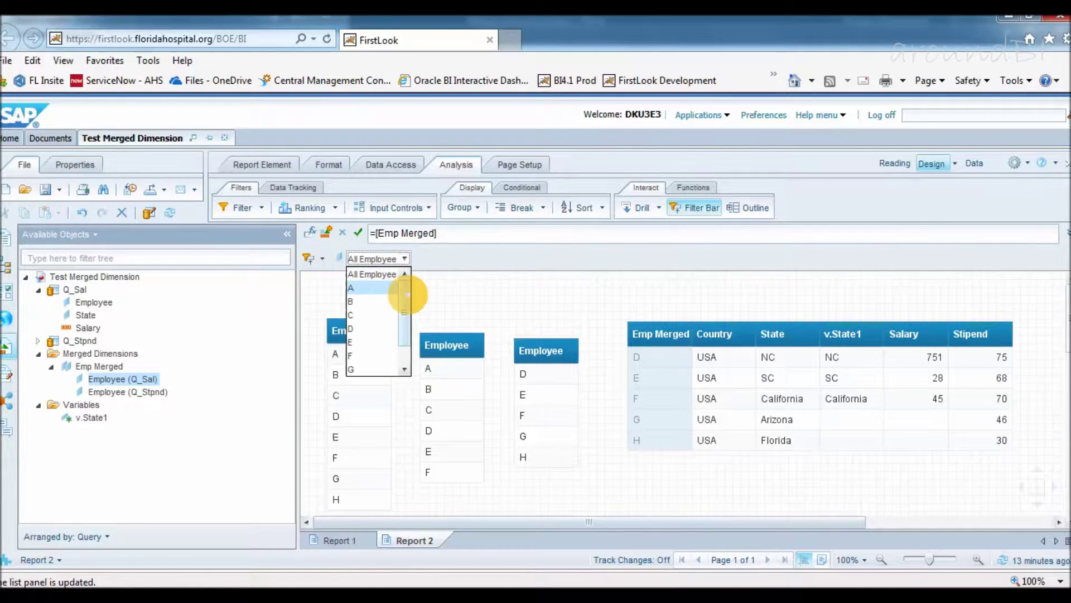
pyautogui.moveTo(405, 292)
pyautogui.mouseDown()
pyautogui.moveTo(403, 311)
pyautogui.moveTo(407, 292)
pyautogui.moveTo(406, 301)
pyautogui.mouseUp()
pyautogui.click(434, 258)
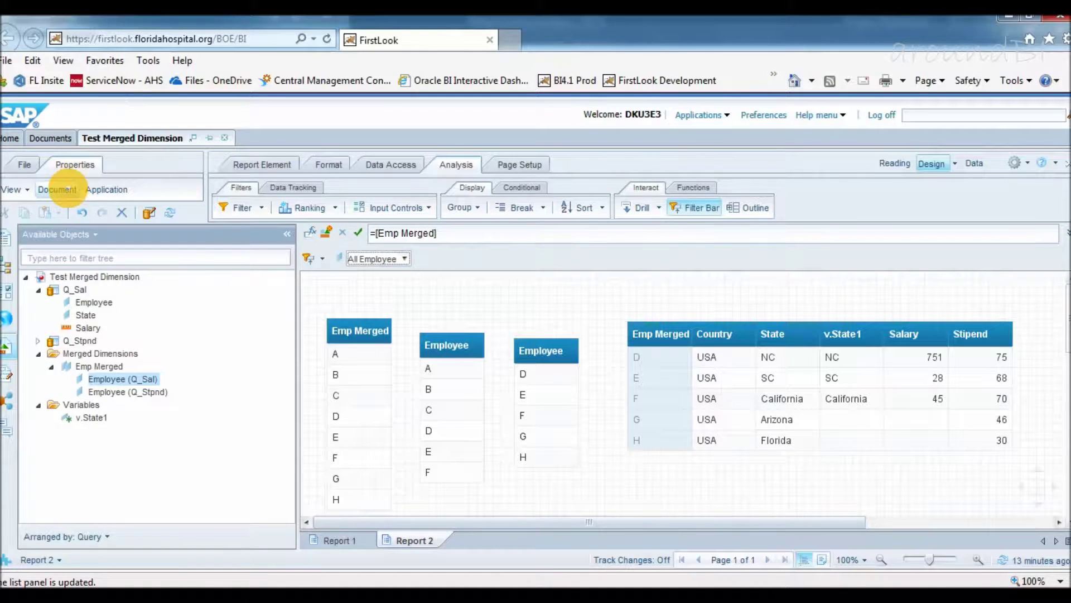
pyautogui.click(66, 188)
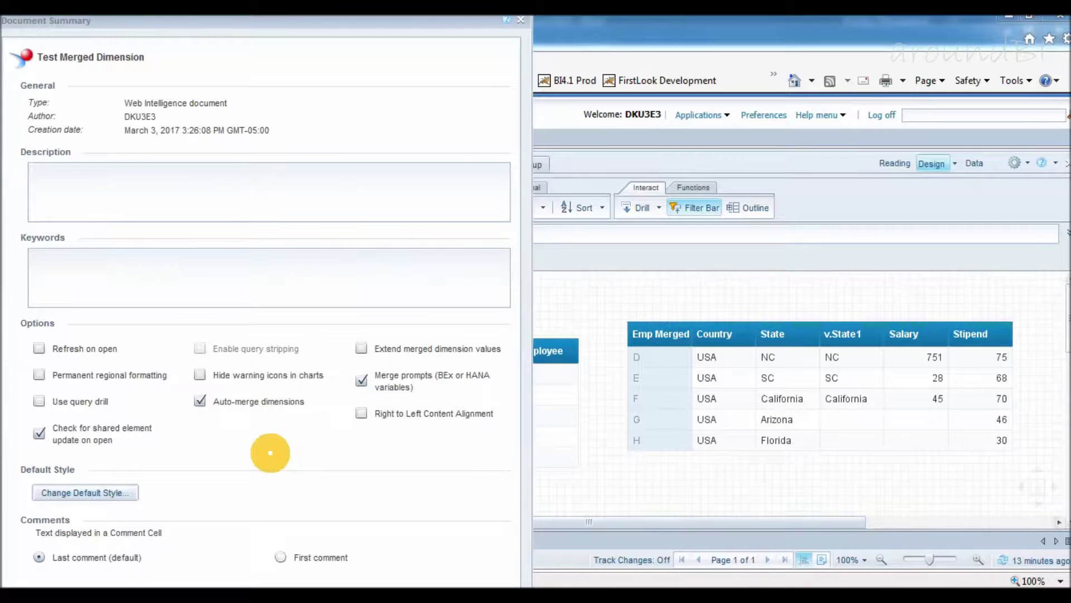
pyautogui.press('super+plus')
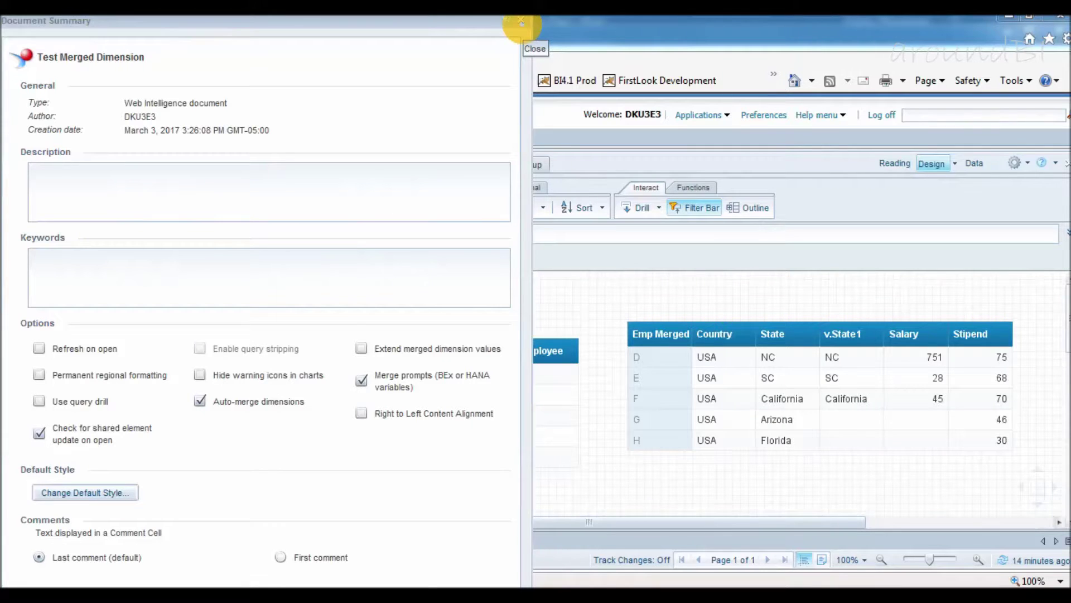
pyautogui.click(521, 22)
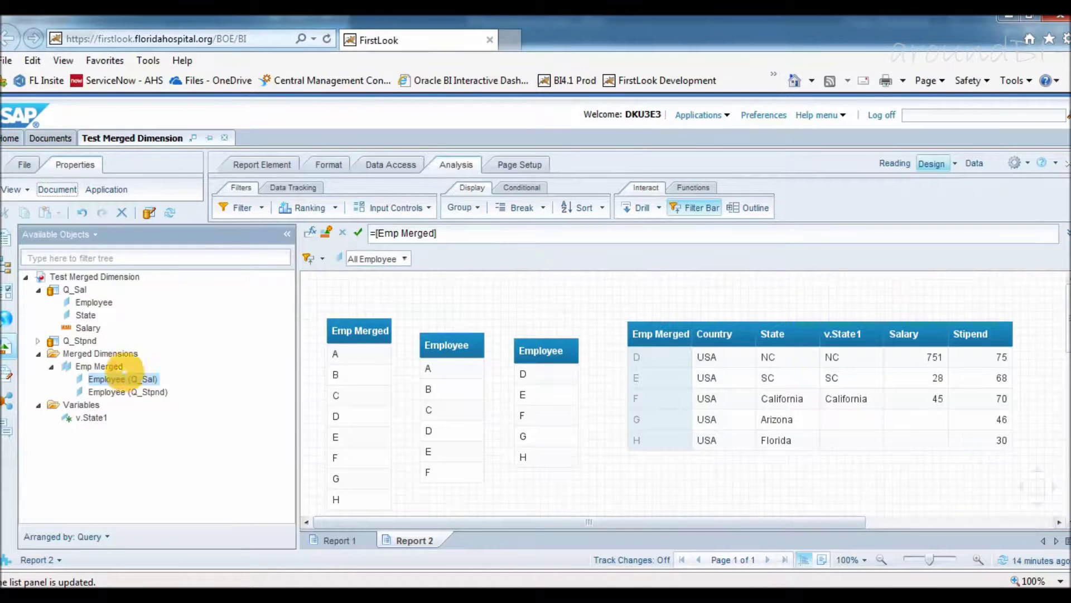
# Step: Switch the ribbon back to the Data Access tools above Report 2
pyautogui.click(405, 163)
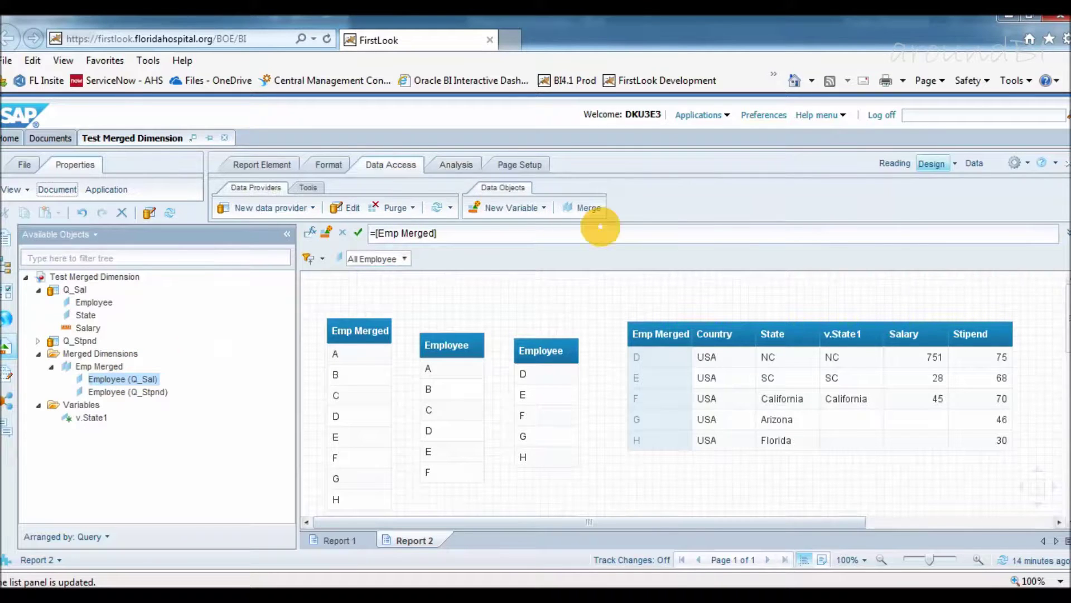